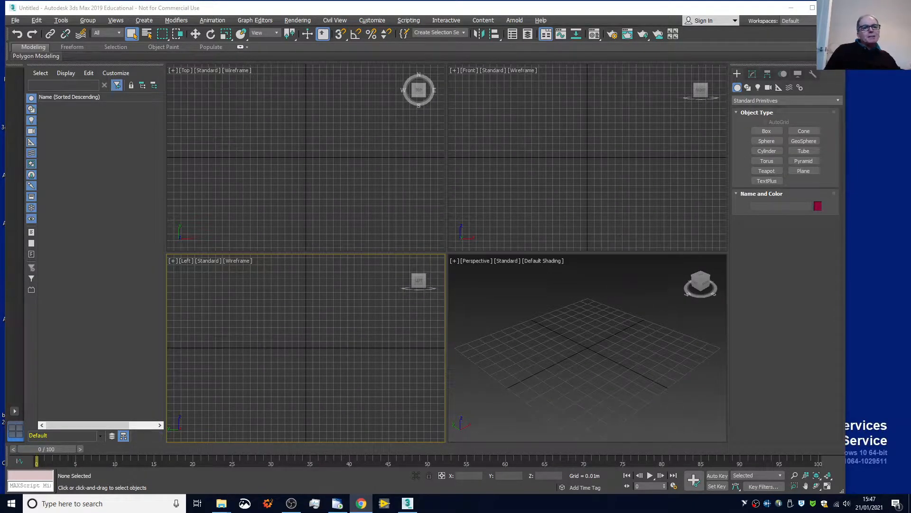
# - Open Robot_Arm_start.max from the ENGG321 EX2 tutorial folder in Documents, rescaling the file objects to the system unit scale
pyautogui.click(16, 20)
pyautogui.click(27, 59)
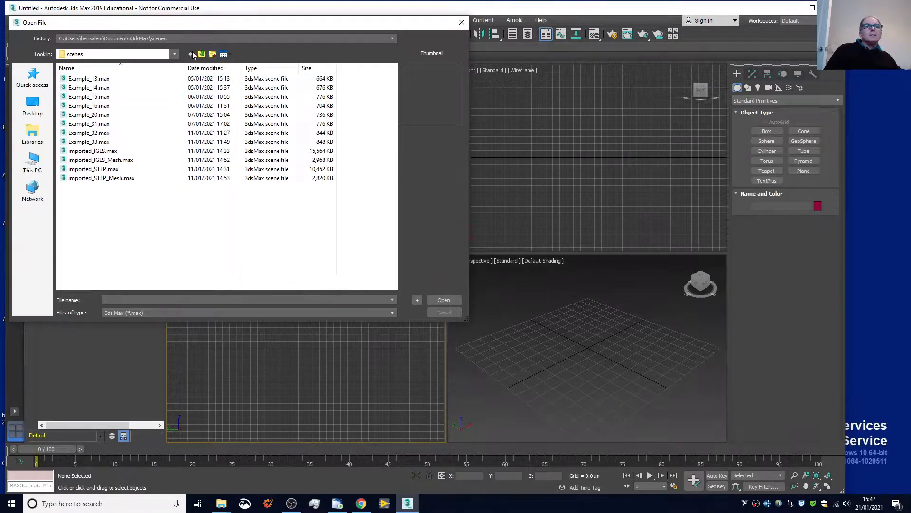
pyautogui.click(175, 54)
pyautogui.click(175, 55)
pyautogui.click(175, 55)
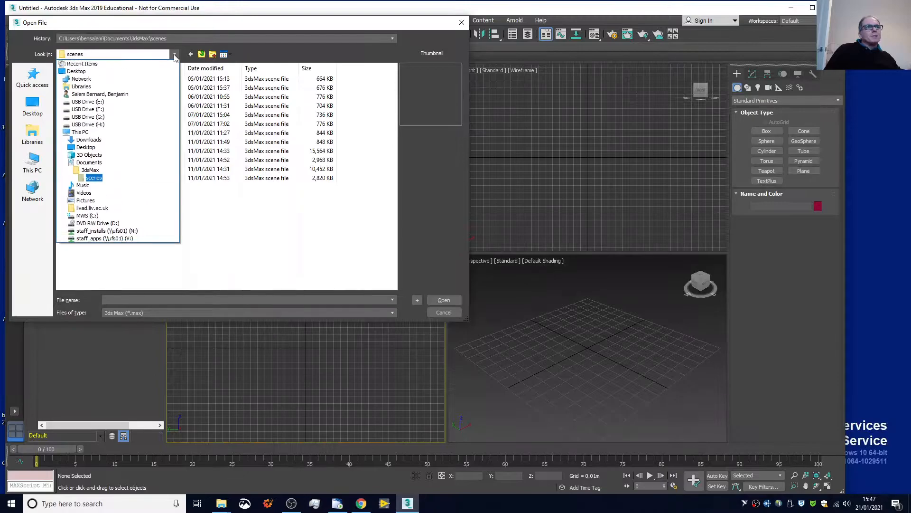
pyautogui.click(140, 163)
pyautogui.doubleClick(121, 99)
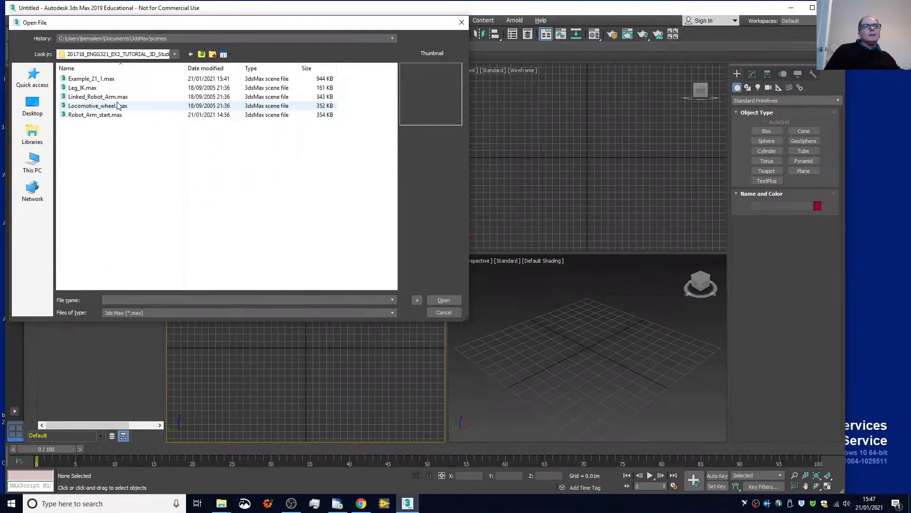
pyautogui.doubleClick(112, 115)
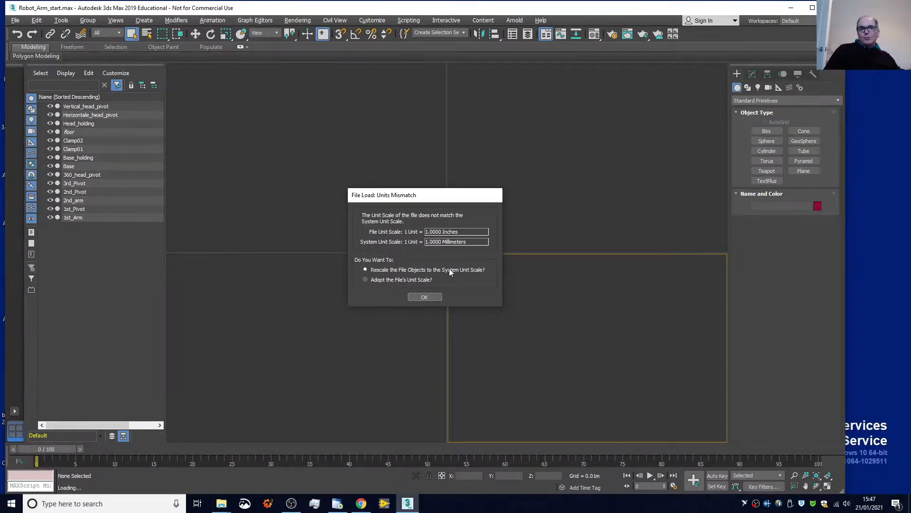
pyautogui.click(431, 298)
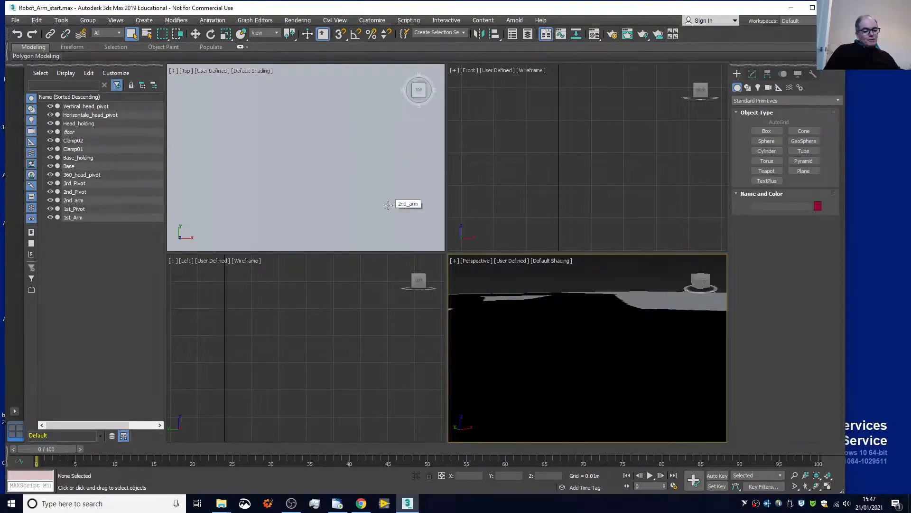
# - Open the Schematic View and move its window and the floating Display panel clear of the Perspective viewport
pyautogui.press('z')
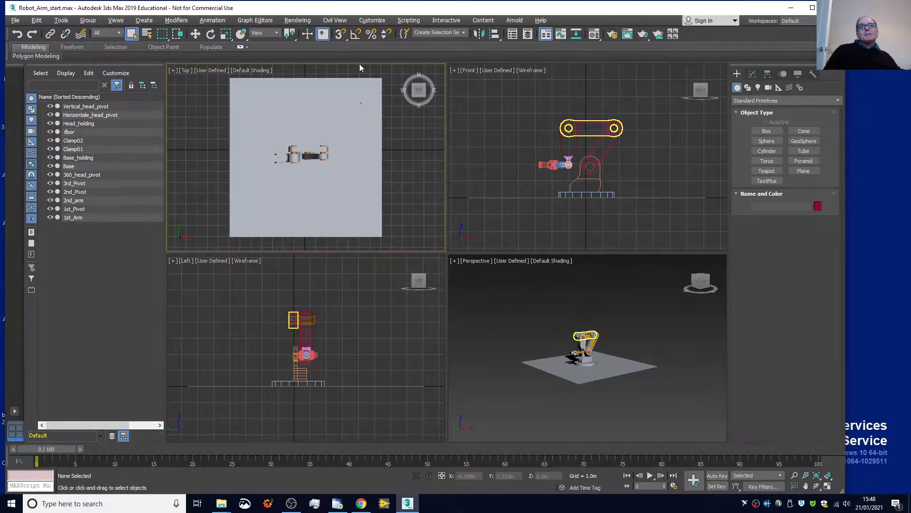
pyautogui.click(577, 35)
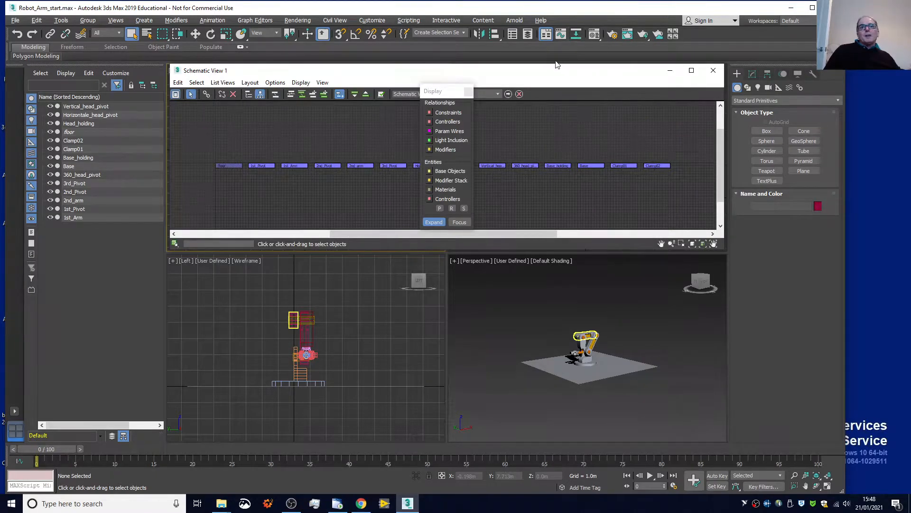
pyautogui.moveTo(553, 71); pyautogui.dragTo(389, 24)
pyautogui.moveTo(433, 93); pyautogui.dragTo(684, 71)
pyautogui.moveTo(398, 26); pyautogui.dragTo(435, 40)
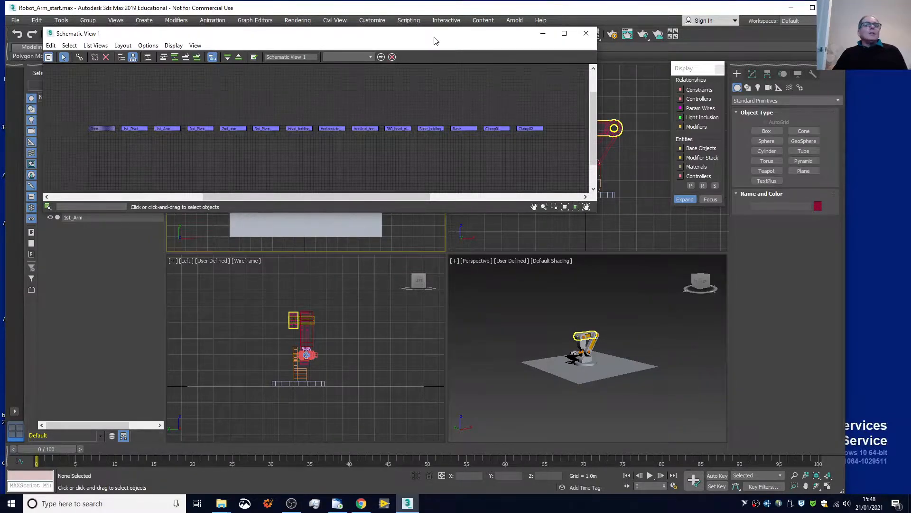
# - Examine the row of unlinked robot arm nodes in the Schematic View, from the floor to the clamps
pyautogui.scroll(6, 307, 140)
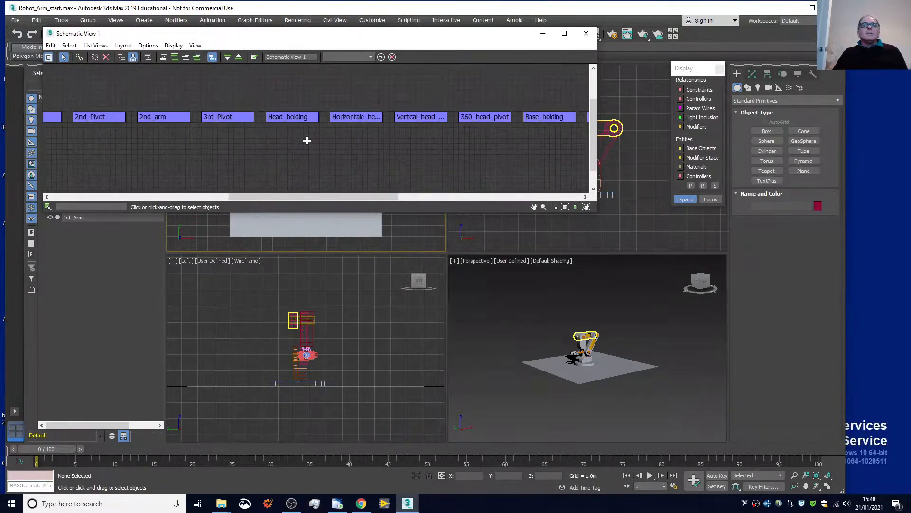
pyautogui.scroll(-6, 307, 140)
pyautogui.scroll(6, 306, 140)
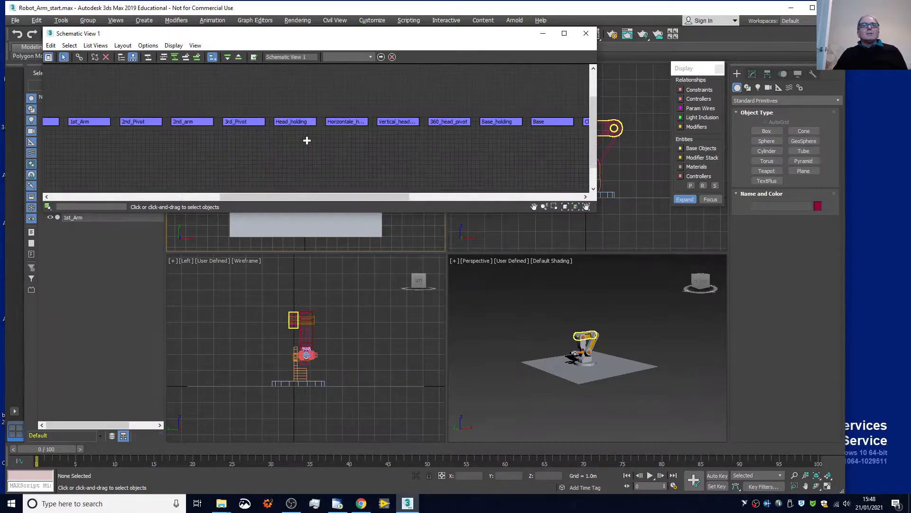
pyautogui.moveTo(340, 198)
pyautogui.mouseDown()
pyautogui.moveTo(234, 204)
pyautogui.moveTo(372, 198)
pyautogui.moveTo(328, 199)
pyautogui.mouseUp()
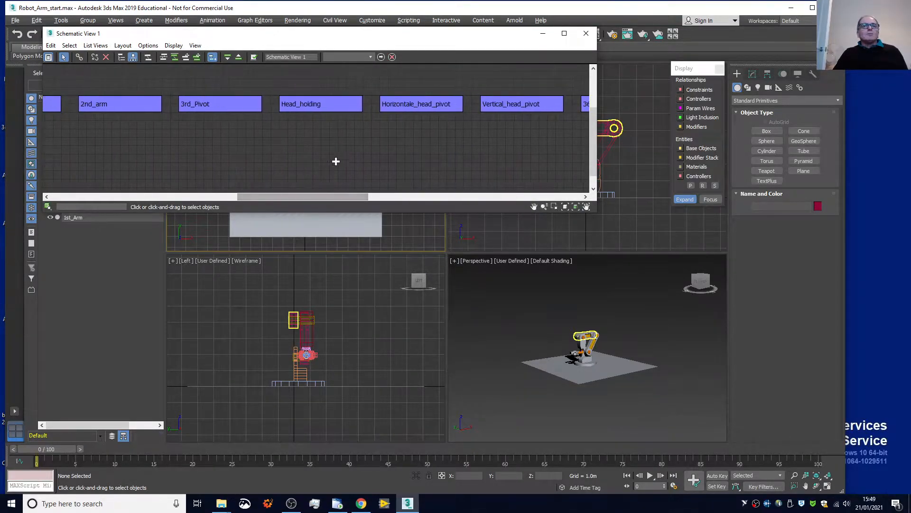
pyautogui.scroll(-5, 331, 164)
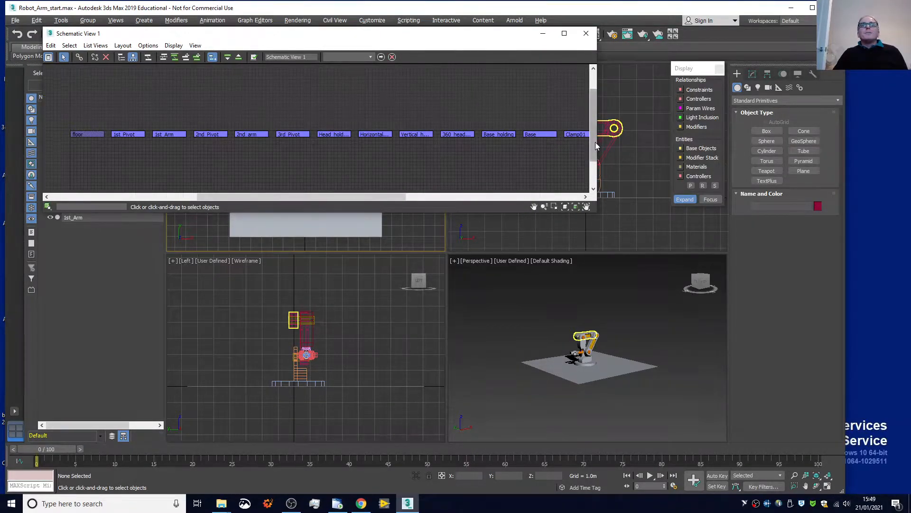
pyautogui.moveTo(595, 141); pyautogui.dragTo(596, 147)
pyautogui.moveTo(399, 196); pyautogui.dragTo(409, 197)
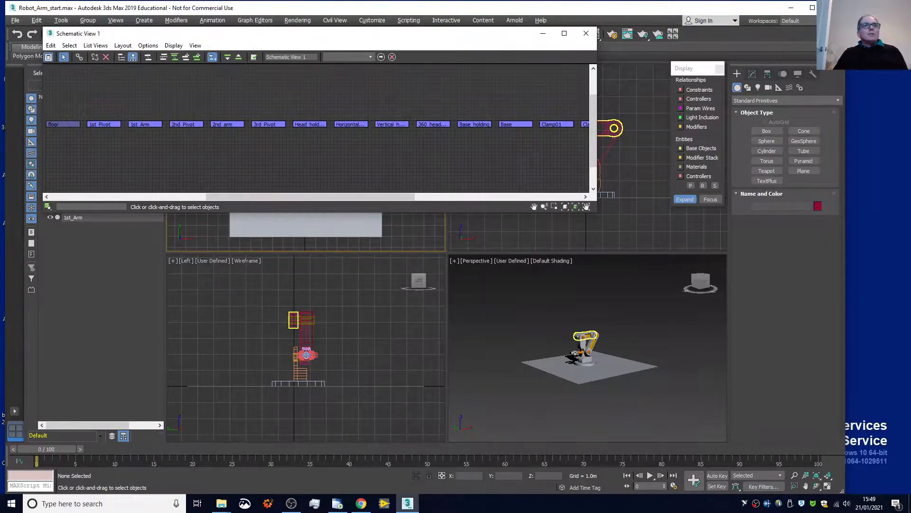
# - Connect Clamp01 and Clamp02 to 360_head_pivot in the Schematic View so that both clamps are its children
pyautogui.moveTo(354, 197); pyautogui.dragTo(387, 195)
pyautogui.click(476, 125)
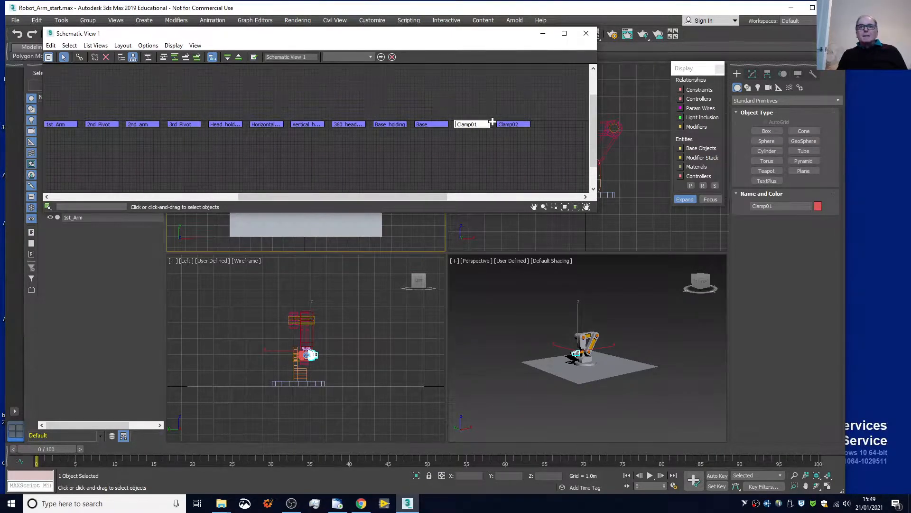
pyautogui.click(510, 124)
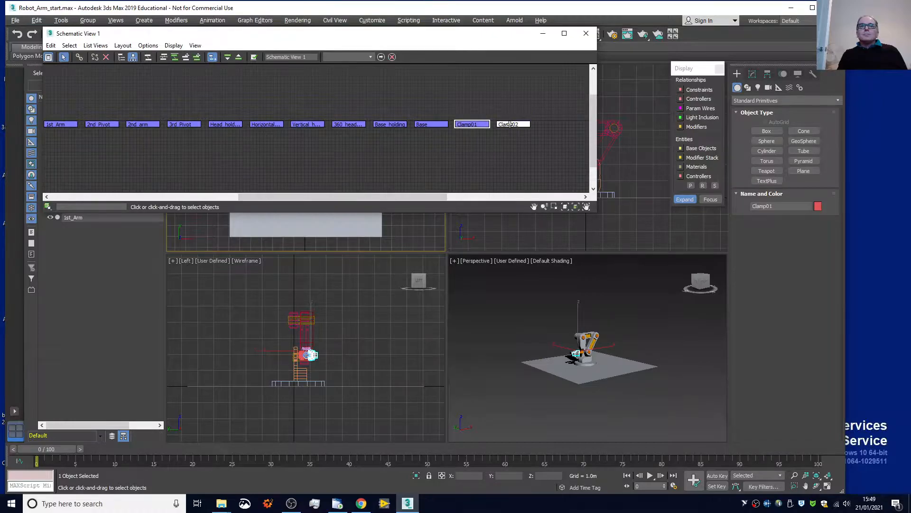
pyautogui.keyDown('ctrl'); pyautogui.click(485, 124); pyautogui.keyUp('ctrl')
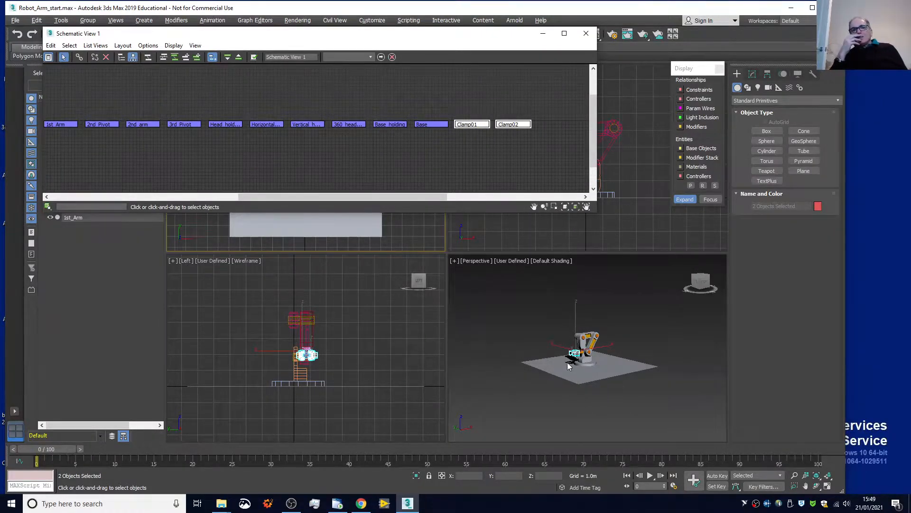
pyautogui.scroll(5, 567, 362)
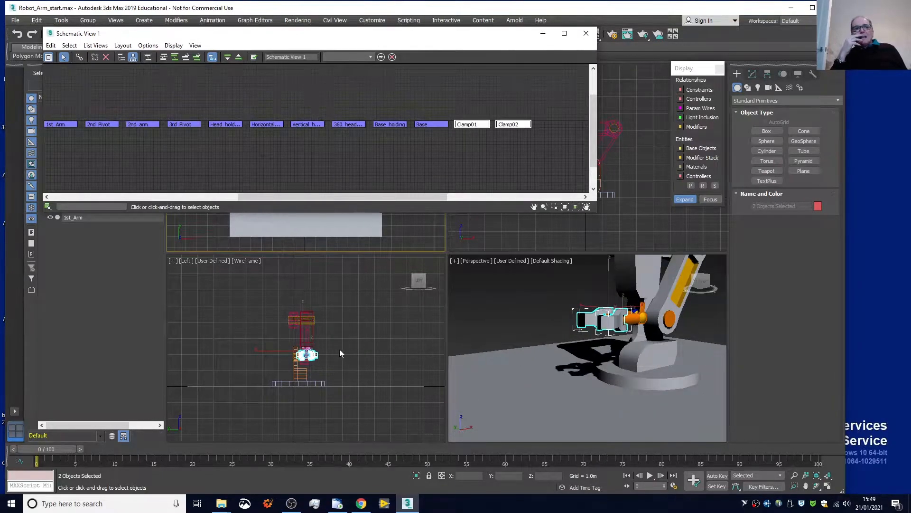
pyautogui.scroll(-5, 597, 315)
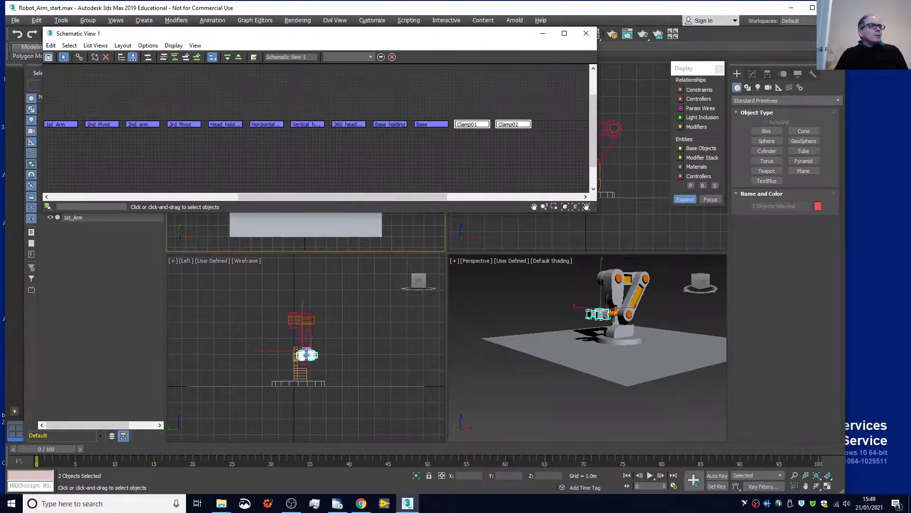
pyautogui.click(80, 57)
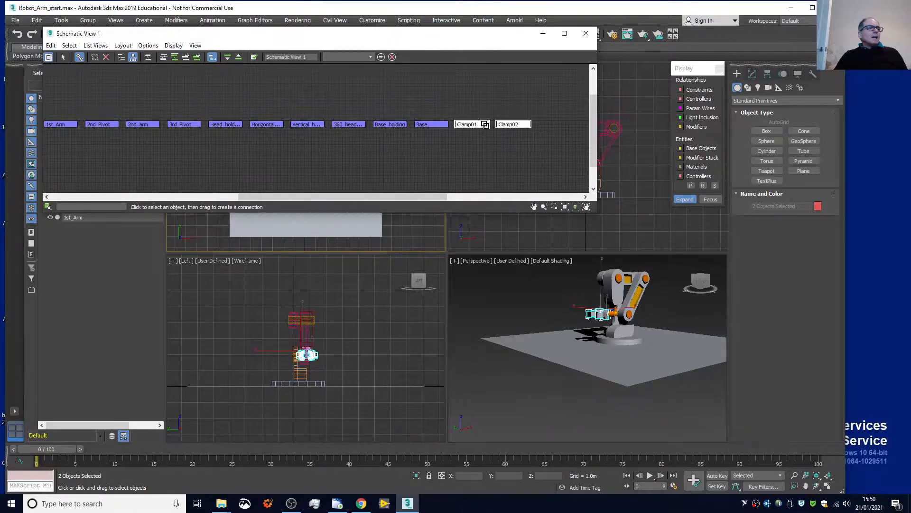
pyautogui.click(480, 119)
pyautogui.moveTo(480, 124); pyautogui.dragTo(350, 126)
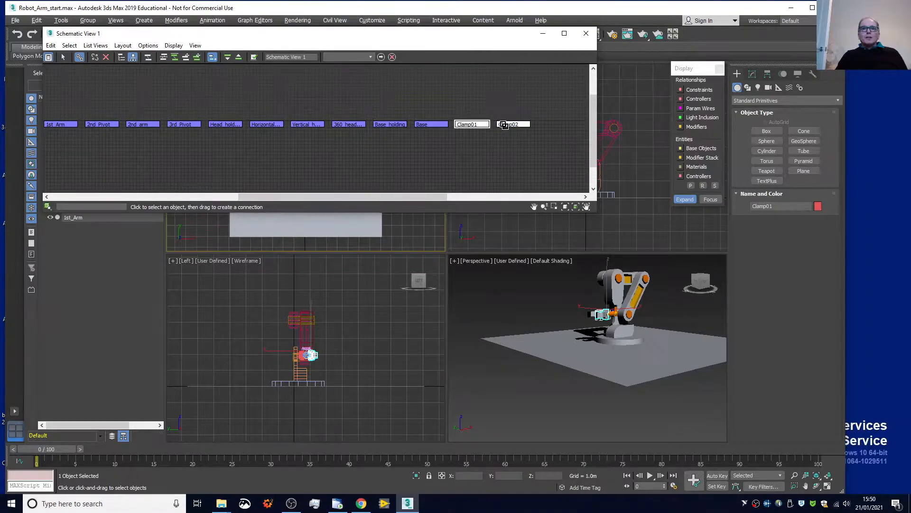
pyautogui.moveTo(480, 128); pyautogui.dragTo(494, 147)
pyautogui.moveTo(496, 110); pyautogui.dragTo(356, 129)
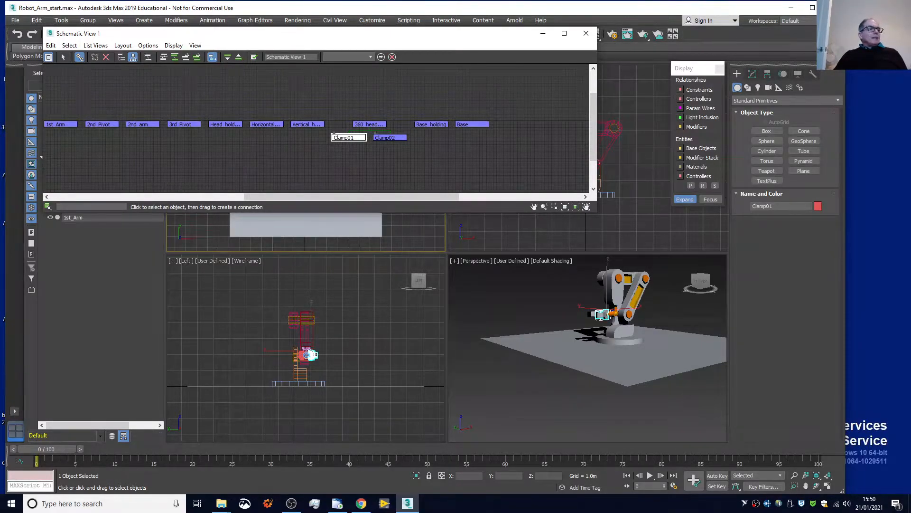
pyautogui.click(64, 57)
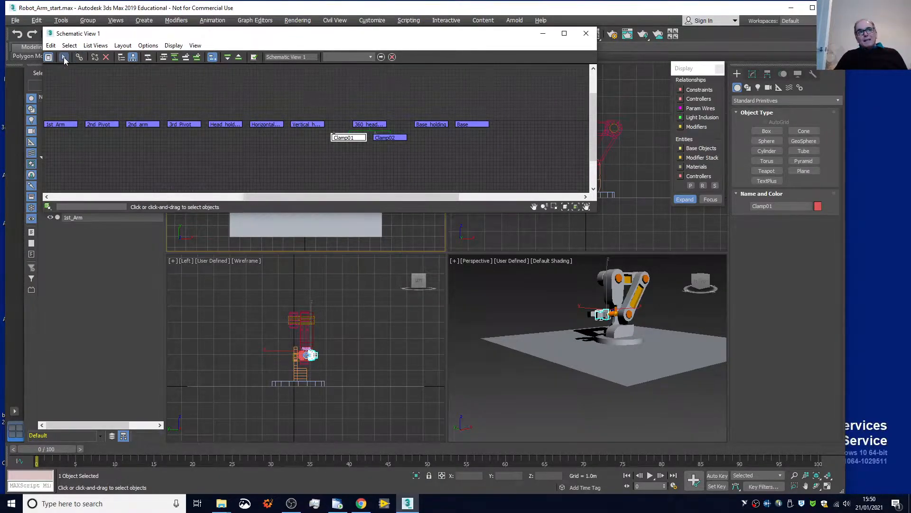
# - Connect 360_head_pivot to Vertical_head_pivot as its child in the Schematic View
pyautogui.click(378, 124)
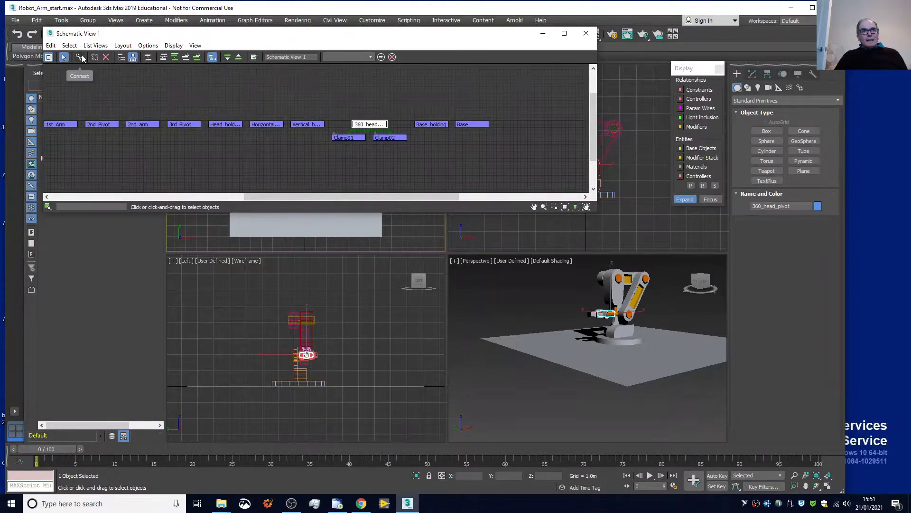
pyautogui.click(80, 57)
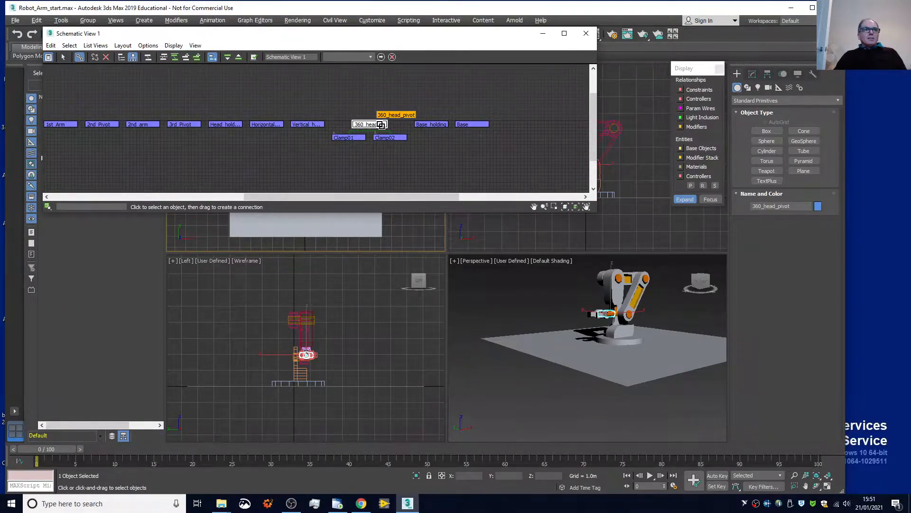
pyautogui.moveTo(381, 125); pyautogui.dragTo(316, 127)
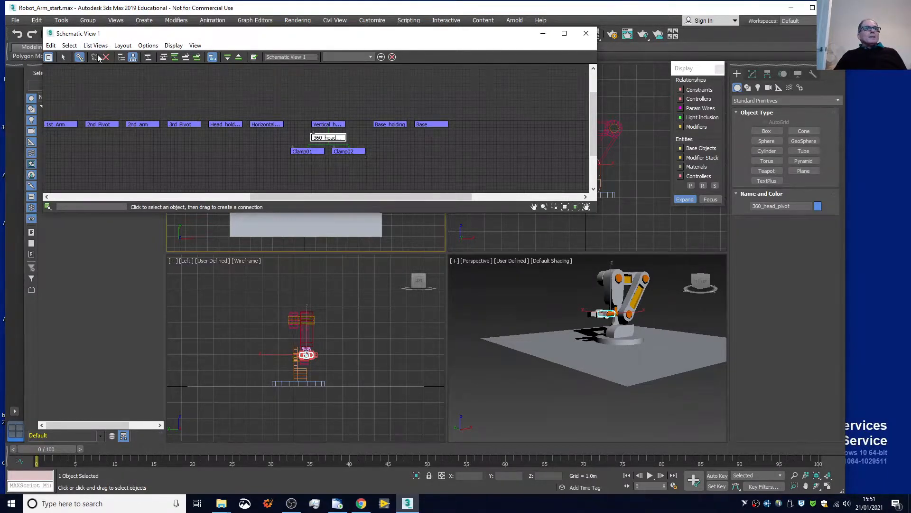
pyautogui.click(63, 57)
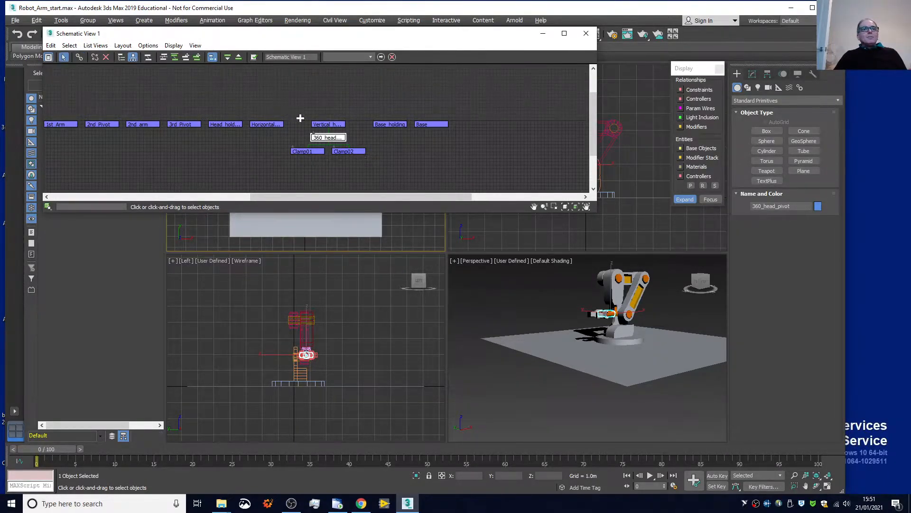
# - Link Vertical_head_pivot as a child of Horizontale_head_pivot using the schematic's Connect tool
pyautogui.click(331, 123)
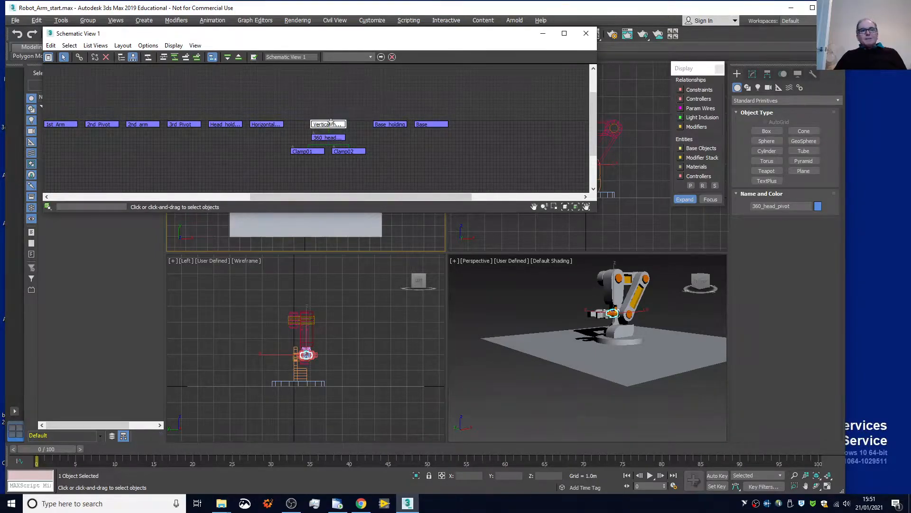
pyautogui.click(79, 57)
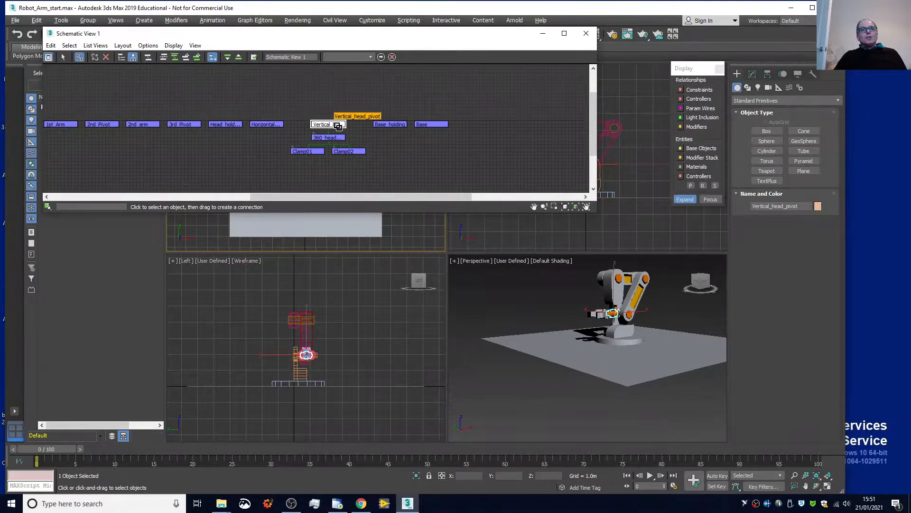
pyautogui.moveTo(337, 125); pyautogui.dragTo(275, 125)
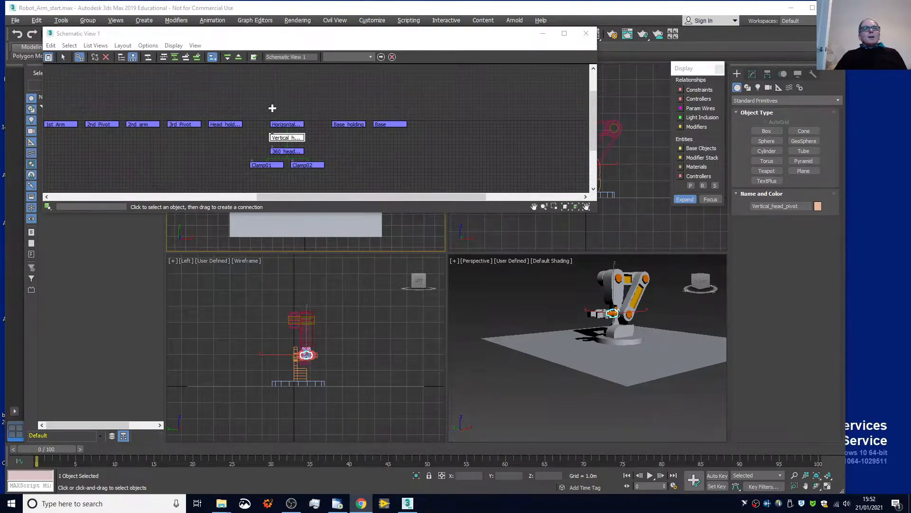
pyautogui.click(63, 56)
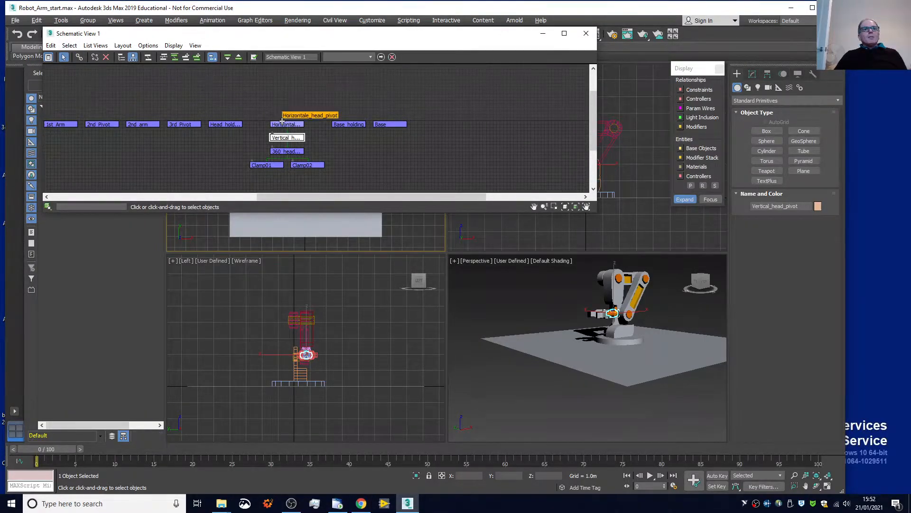
# - Connect Horizontale_head_pivot to Head_holding as its parent in the Schematic View
pyautogui.click(282, 124)
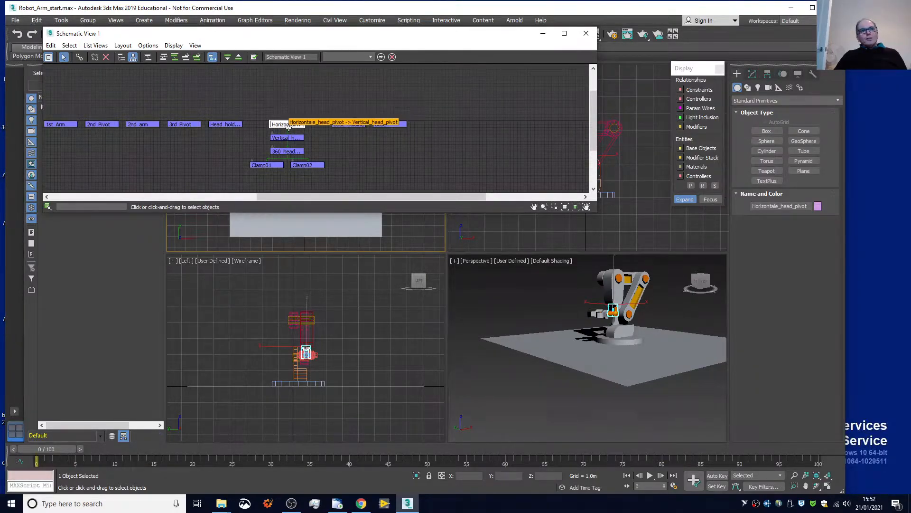
pyautogui.click(79, 57)
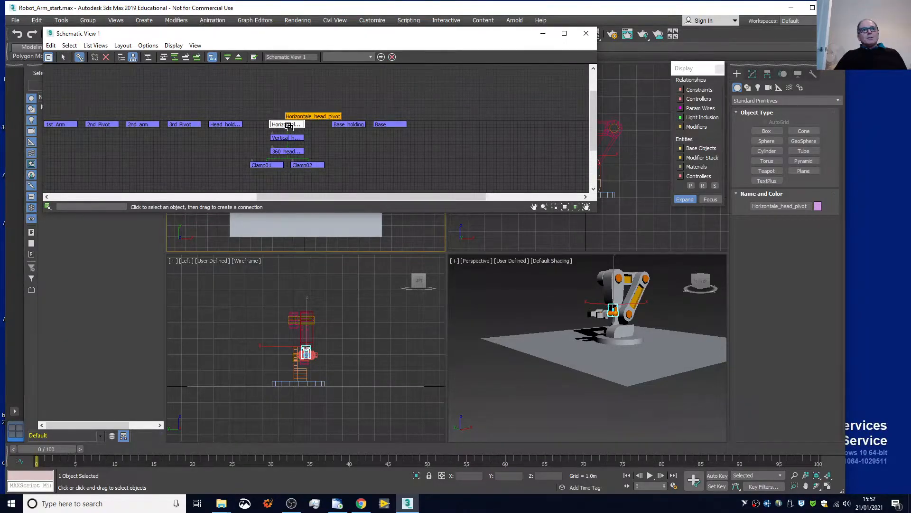
pyautogui.moveTo(226, 118); pyautogui.dragTo(229, 127)
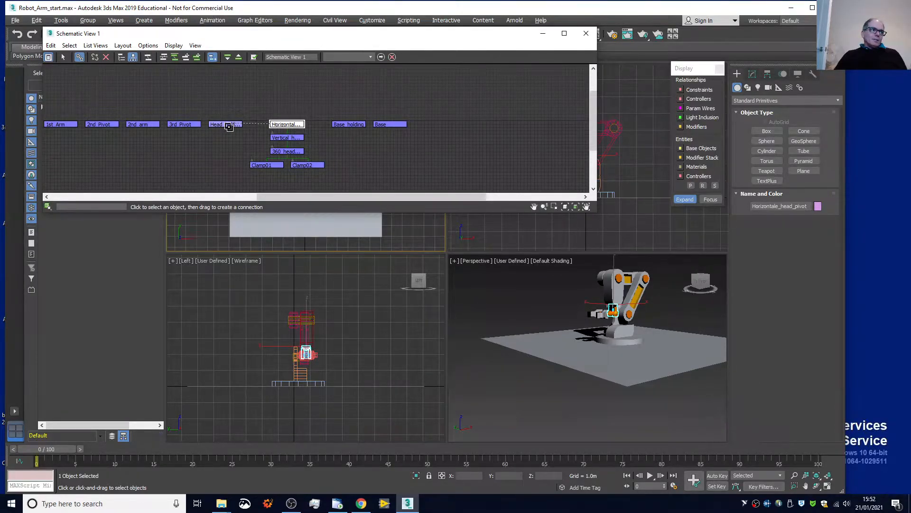
pyautogui.moveTo(229, 127); pyautogui.dragTo(228, 127)
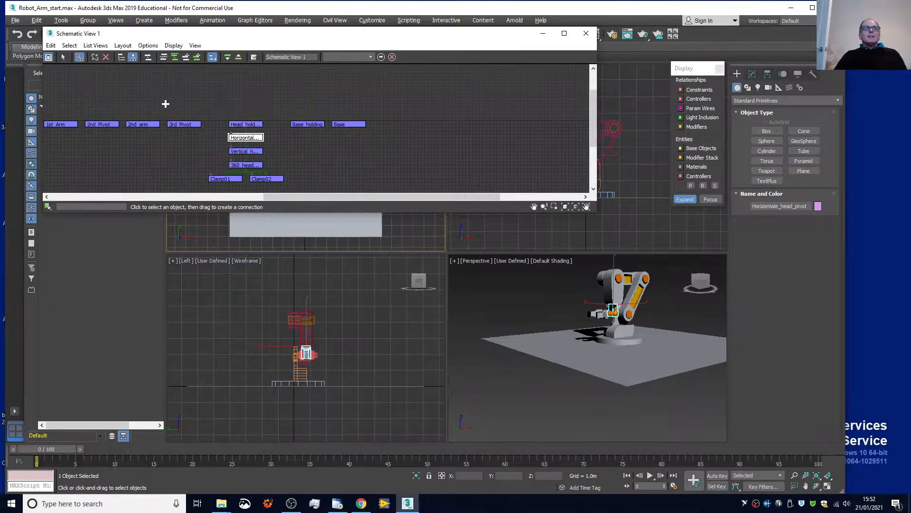
pyautogui.click(63, 57)
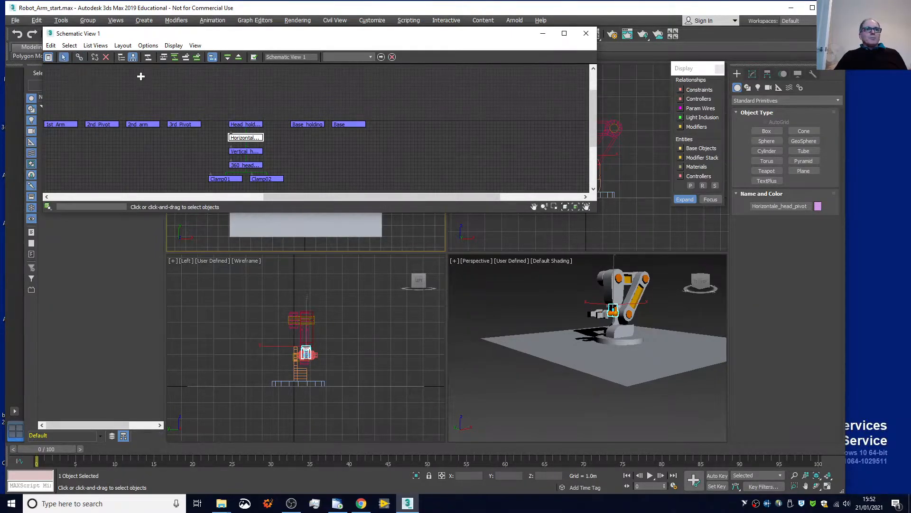
# - Link Head_holding to 3rd_Pivot as its child with the Schematic View's Connect tool
pyautogui.click(246, 123)
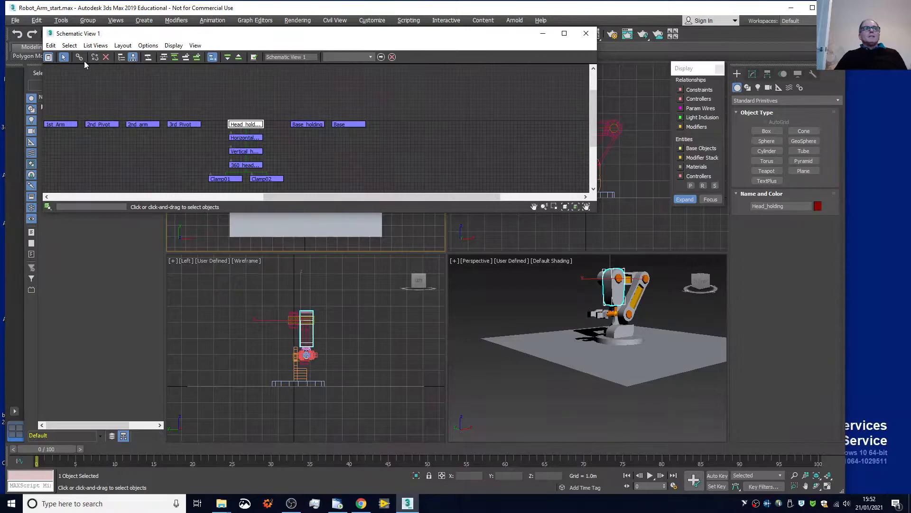
pyautogui.click(79, 57)
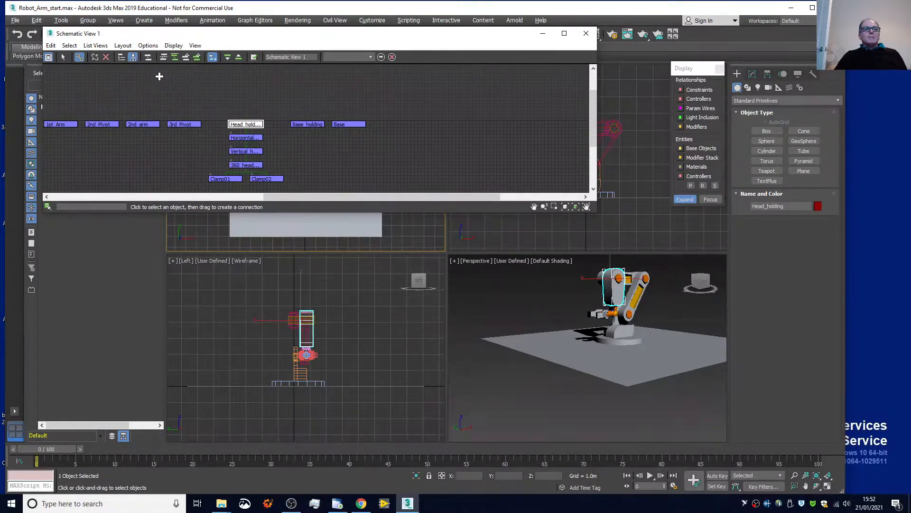
pyautogui.moveTo(245, 125); pyautogui.dragTo(186, 125)
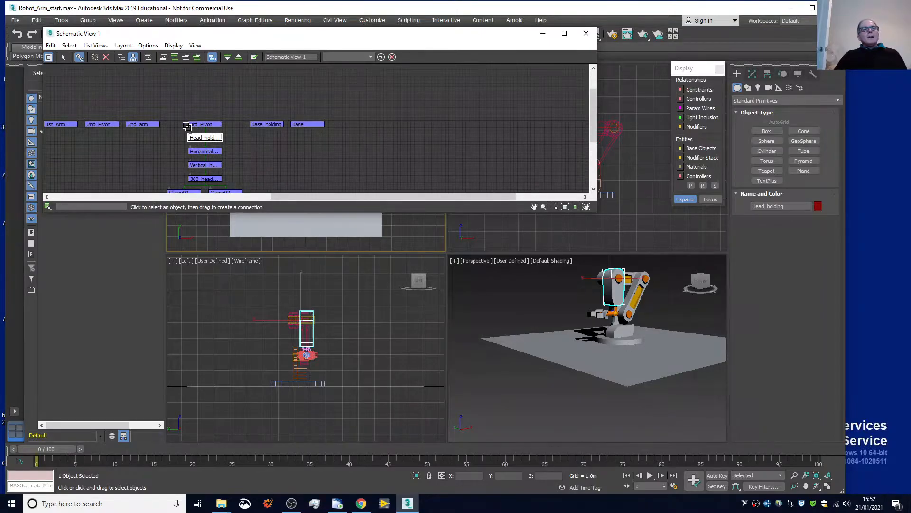
pyautogui.click(62, 57)
# - Connect 3rd_Pivot to 2nd_arm in the Schematic View so that 2nd_arm is its parent
pyautogui.click(209, 123)
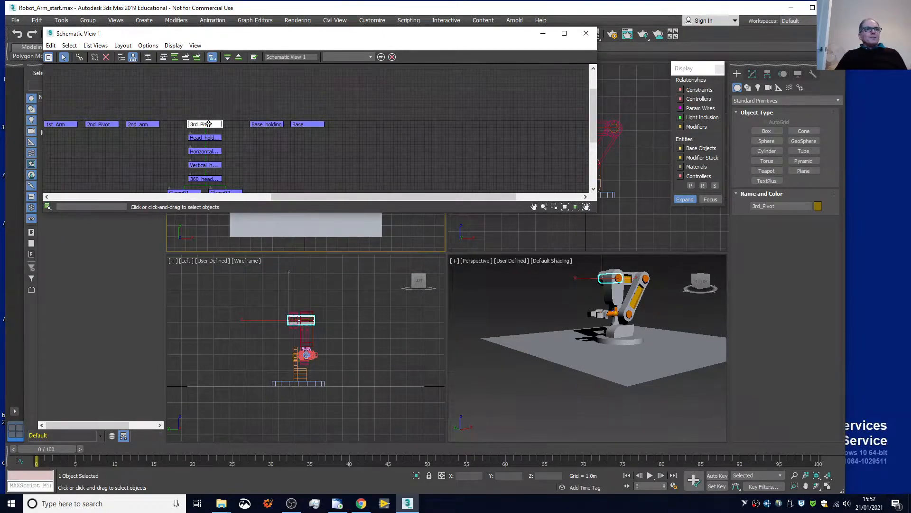
pyautogui.click(79, 57)
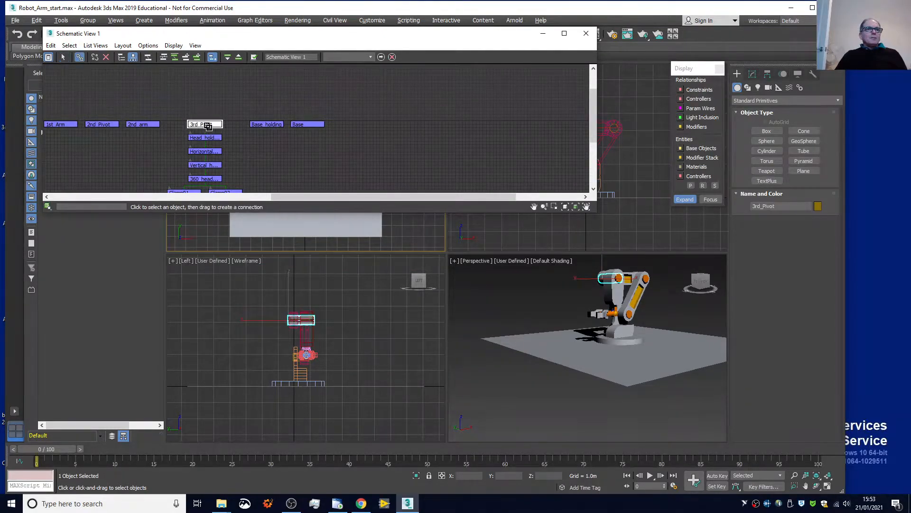
pyautogui.moveTo(209, 127); pyautogui.dragTo(151, 127)
pyautogui.click(63, 57)
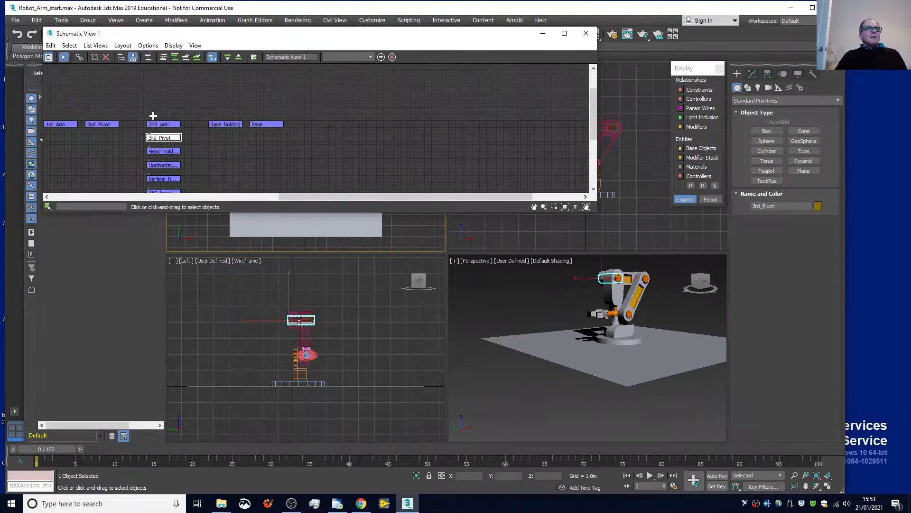
# - Connect 2nd_arm to 2nd_Pivot as its child in the Schematic View
pyautogui.click(157, 124)
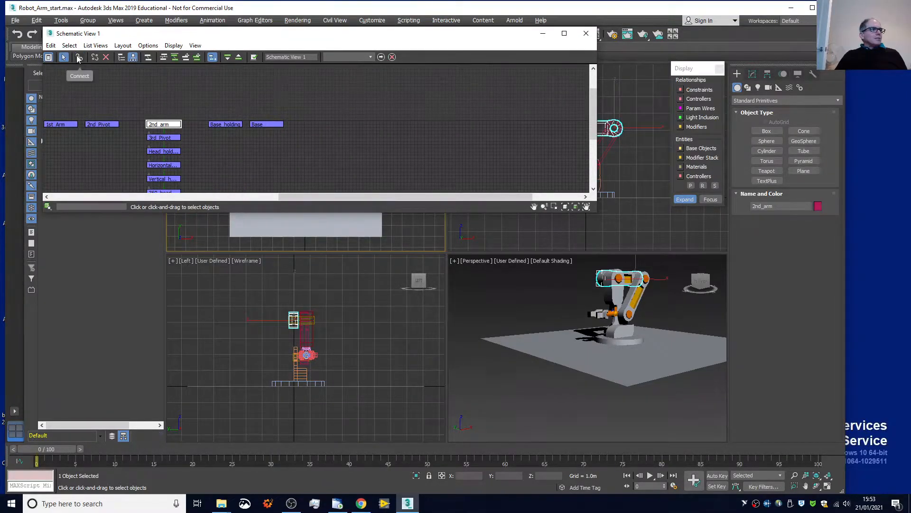
pyautogui.click(79, 57)
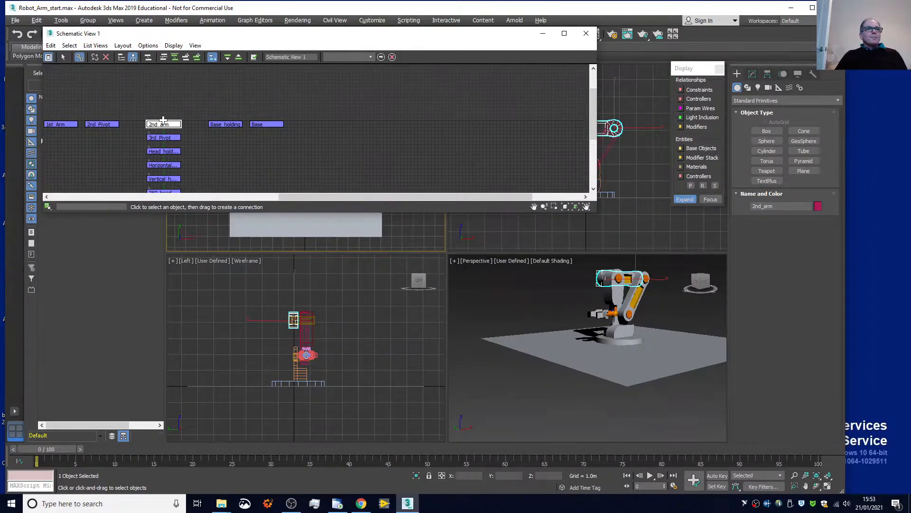
pyautogui.moveTo(168, 126); pyautogui.dragTo(103, 123)
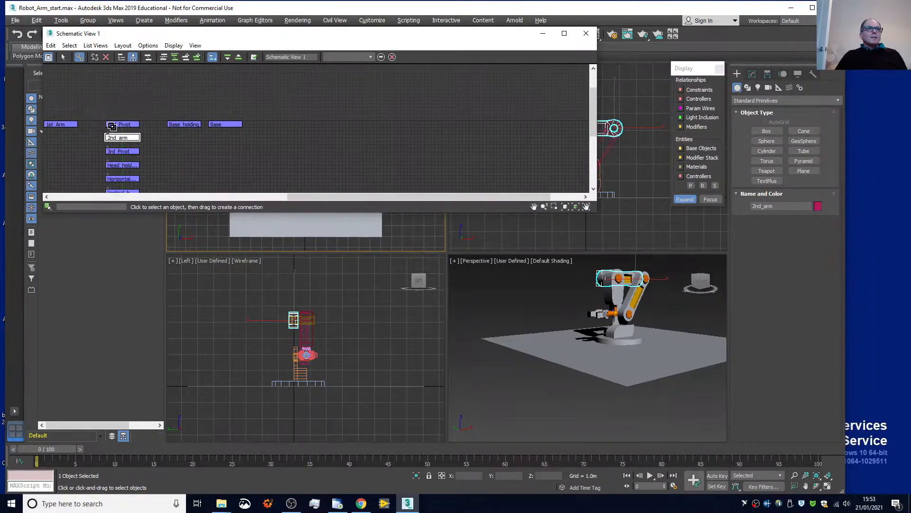
pyautogui.click(63, 57)
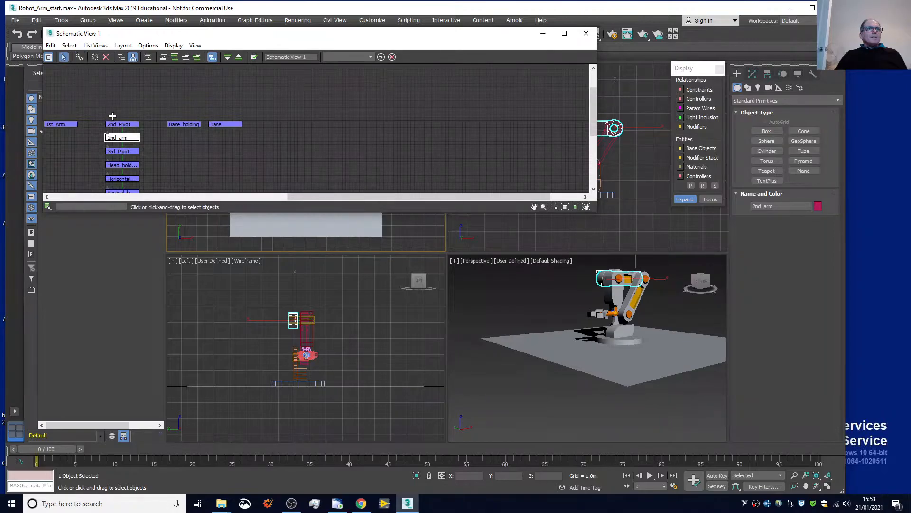
# - Link 2nd_Pivot as a child of 1st_Arm using the schematic's Connect tool
pyautogui.click(119, 124)
pyautogui.click(79, 57)
pyautogui.moveTo(127, 123); pyautogui.dragTo(73, 128)
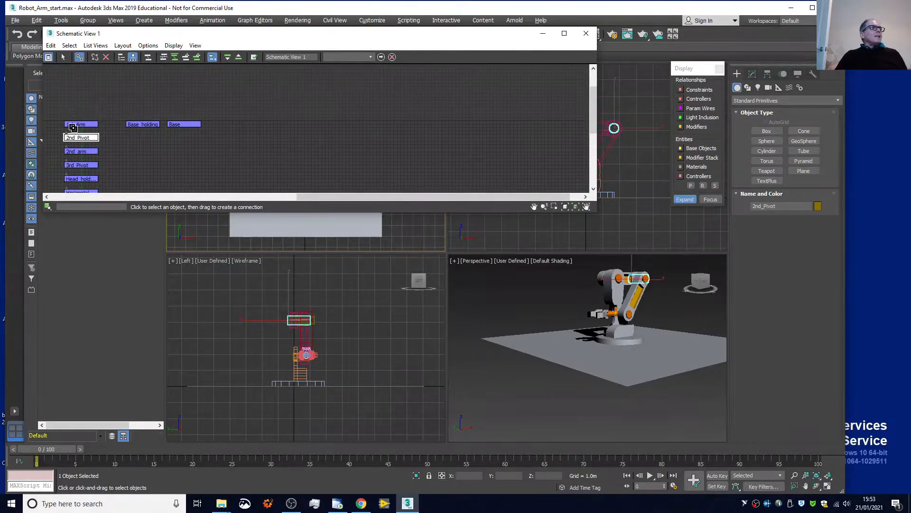
# - Connect 1st_Arm to 1st_Pivot in the Schematic View, making 1st_Pivot its parent
pyautogui.moveTo(400, 197); pyautogui.dragTo(301, 196)
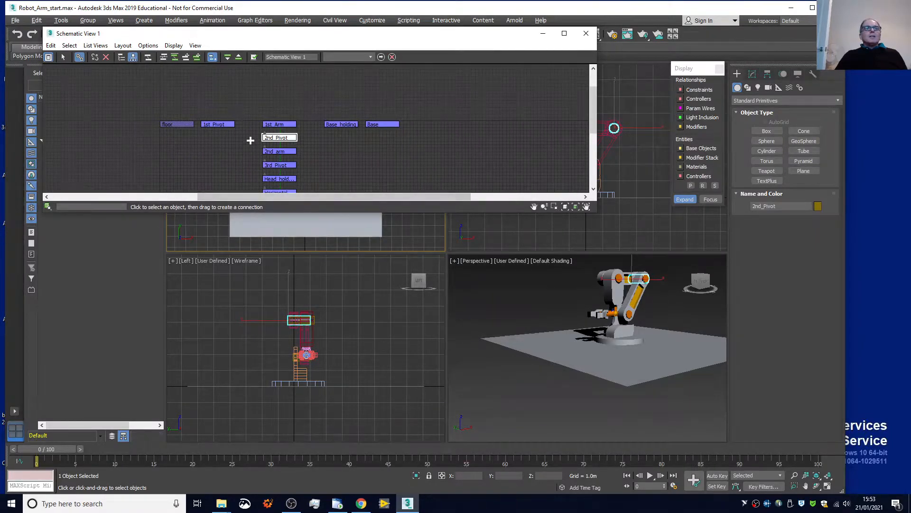
pyautogui.scroll(1, 250, 140)
pyautogui.click(64, 57)
pyautogui.click(278, 119)
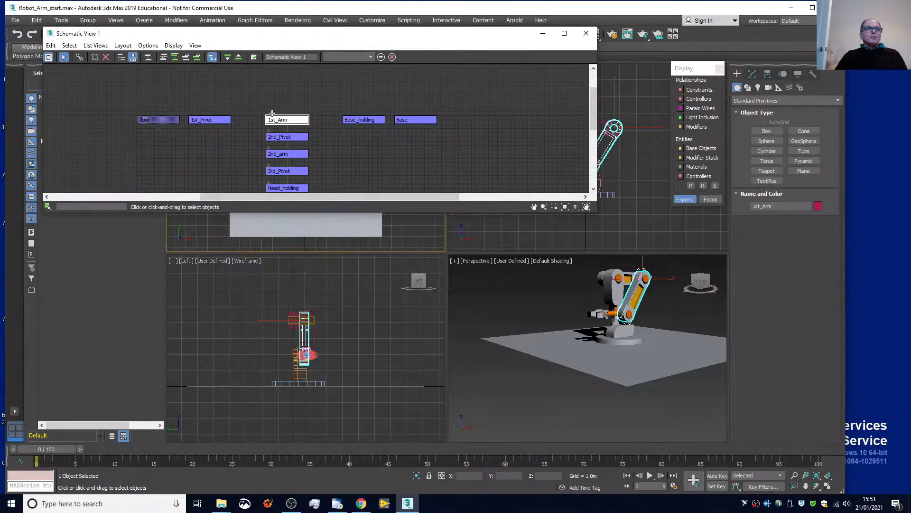
pyautogui.click(79, 57)
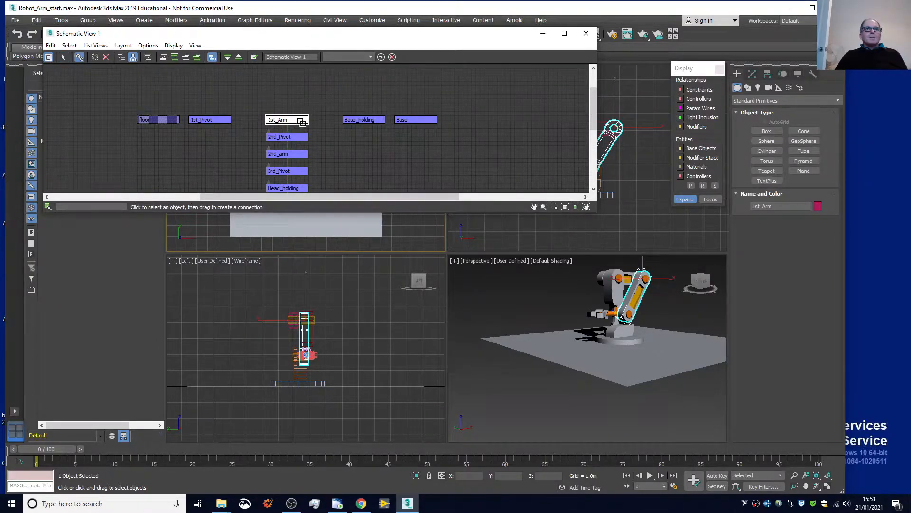
pyautogui.moveTo(290, 115); pyautogui.dragTo(213, 122)
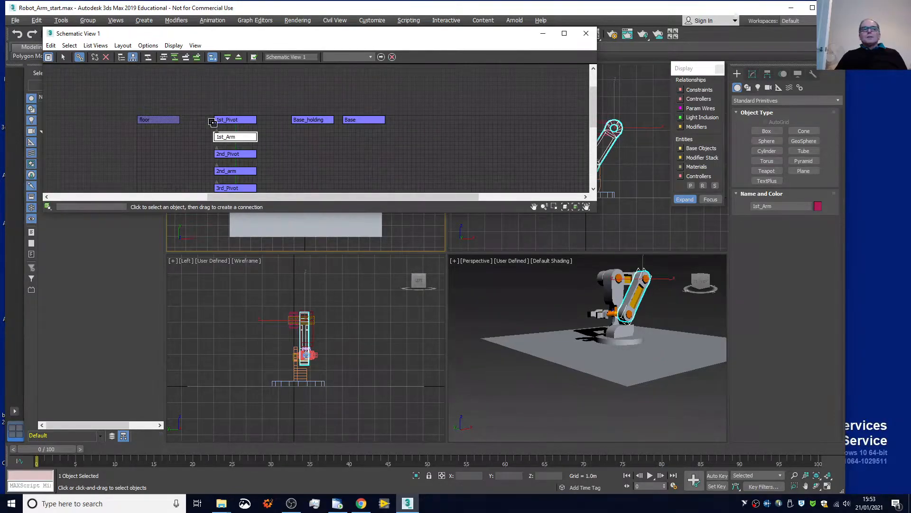
pyautogui.click(63, 57)
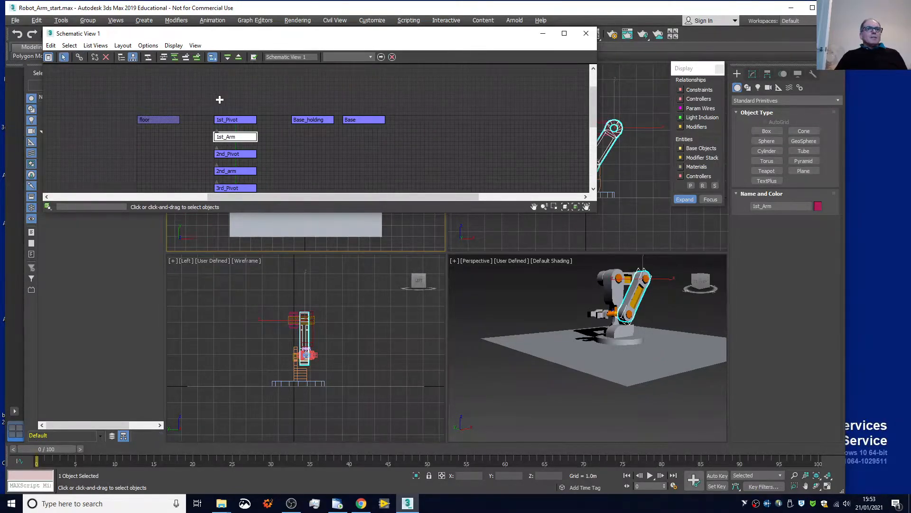
# - Connect 1st_Pivot to Base_holding and Base_holding to Base, completing the chain up to Base as top parent
pyautogui.click(239, 119)
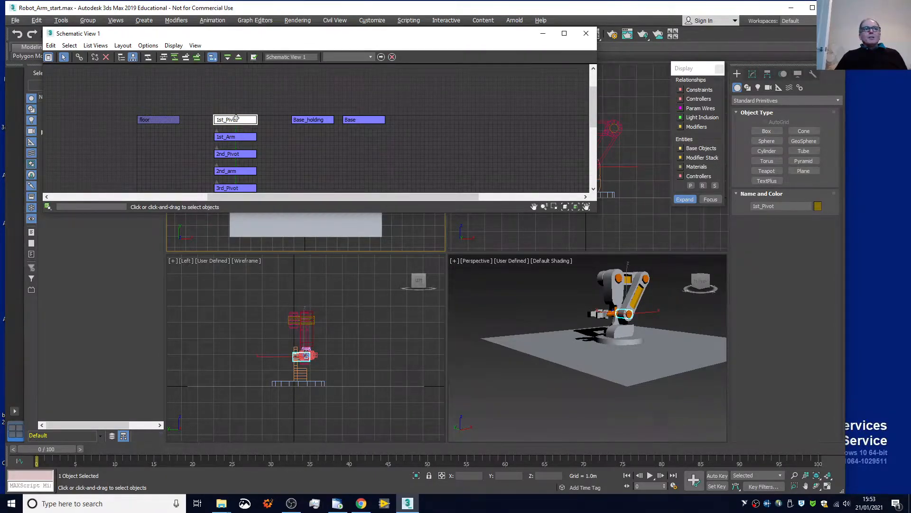
pyautogui.click(80, 57)
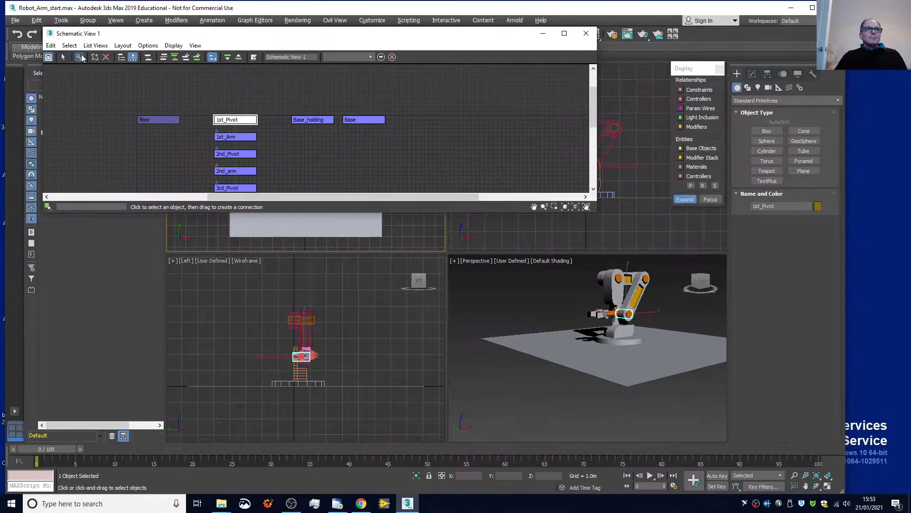
pyautogui.moveTo(236, 118); pyautogui.dragTo(309, 118)
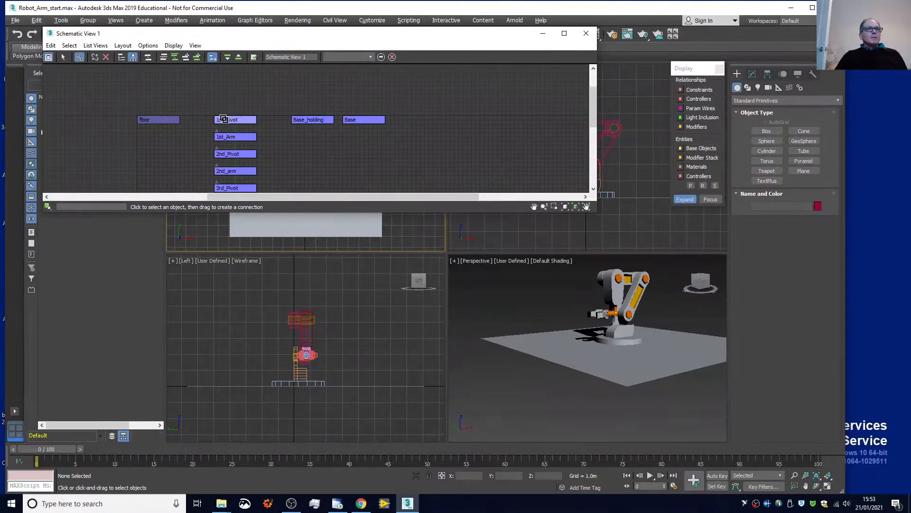
pyautogui.click(242, 120)
pyautogui.moveTo(244, 120); pyautogui.dragTo(251, 122)
pyautogui.moveTo(299, 108); pyautogui.dragTo(311, 120)
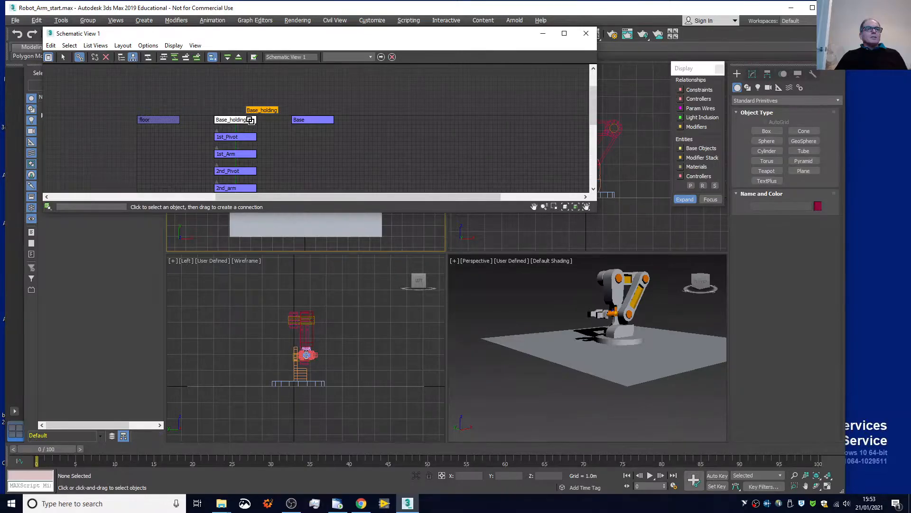
pyautogui.moveTo(250, 120); pyautogui.dragTo(317, 123)
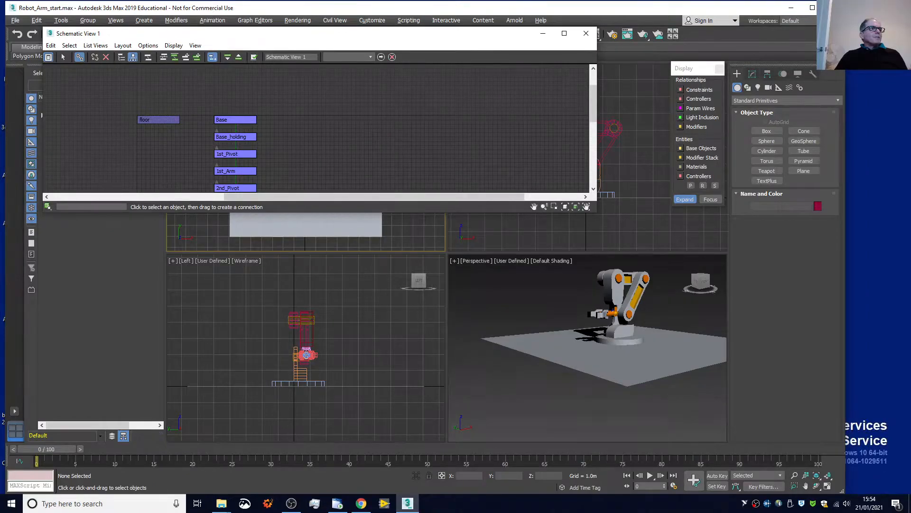
# - Save the scene under the new file name Example_21_2.max and close the Schematic View
pyautogui.click(51, 46)
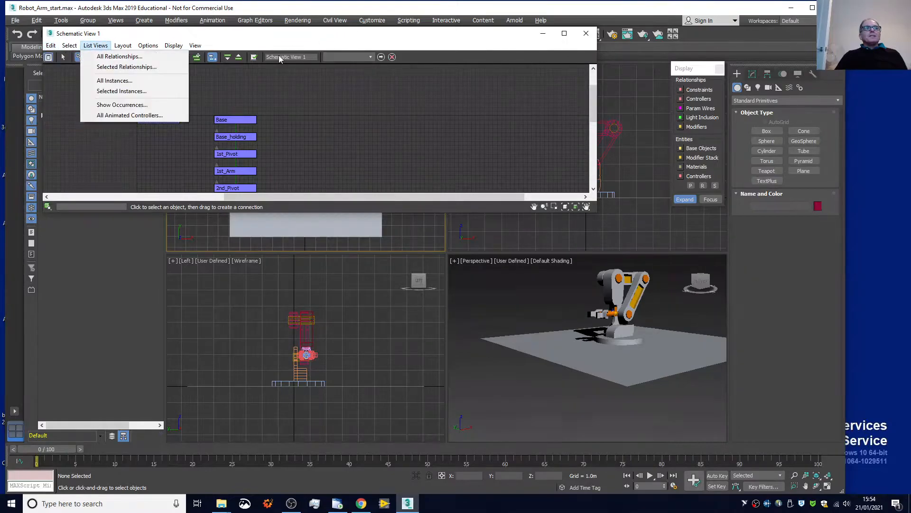
pyautogui.click(183, 29)
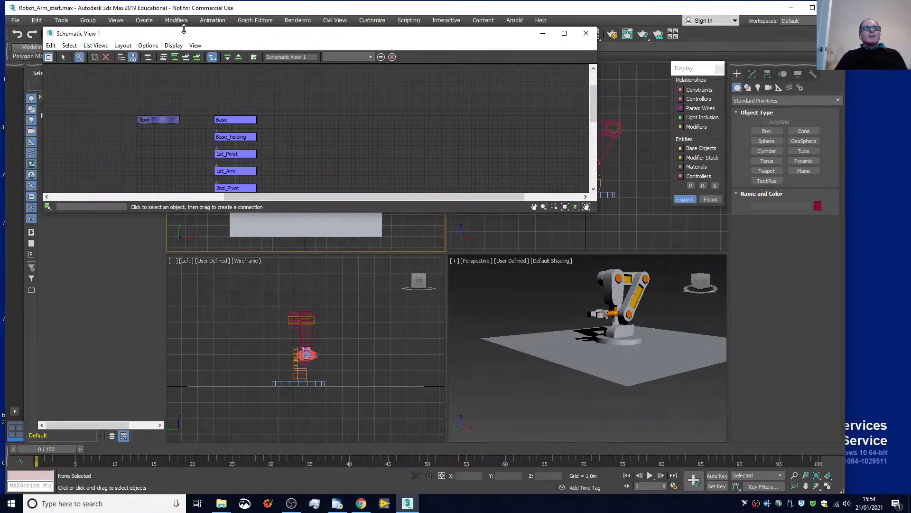
pyautogui.click(15, 21)
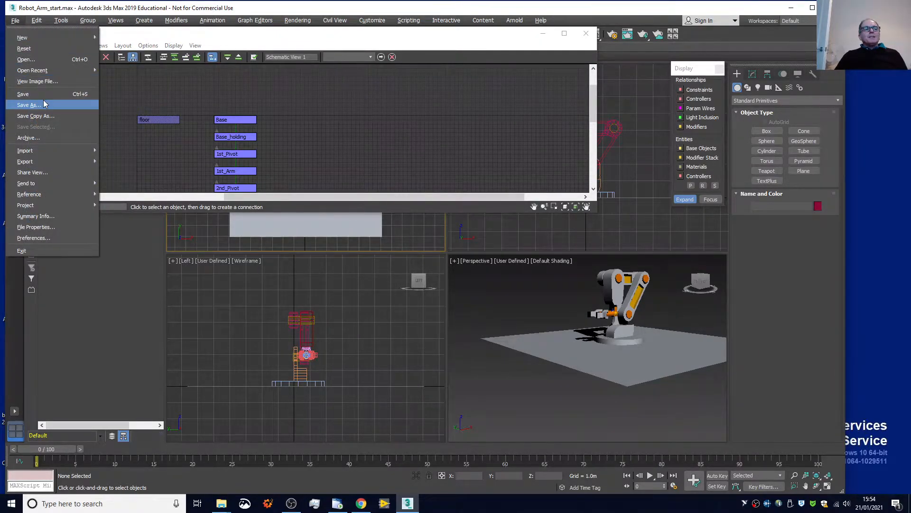
pyautogui.press('Escape')
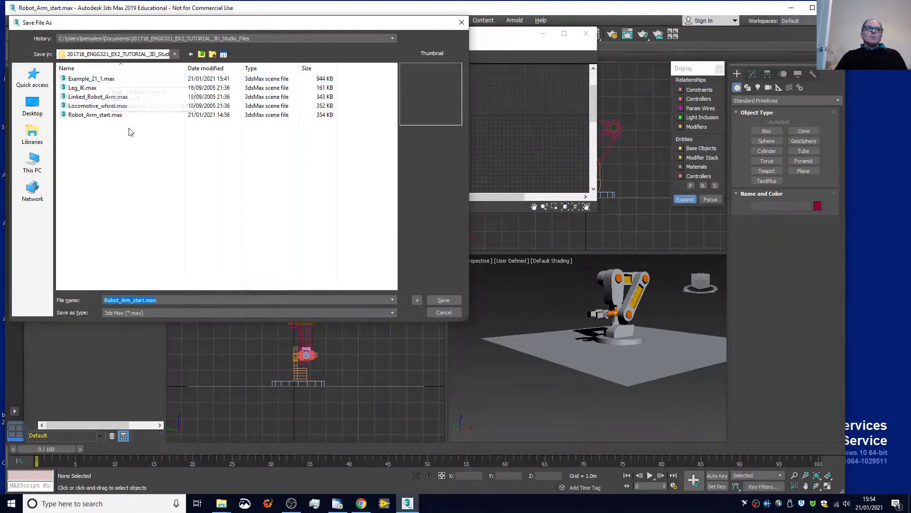
pyautogui.click(116, 80)
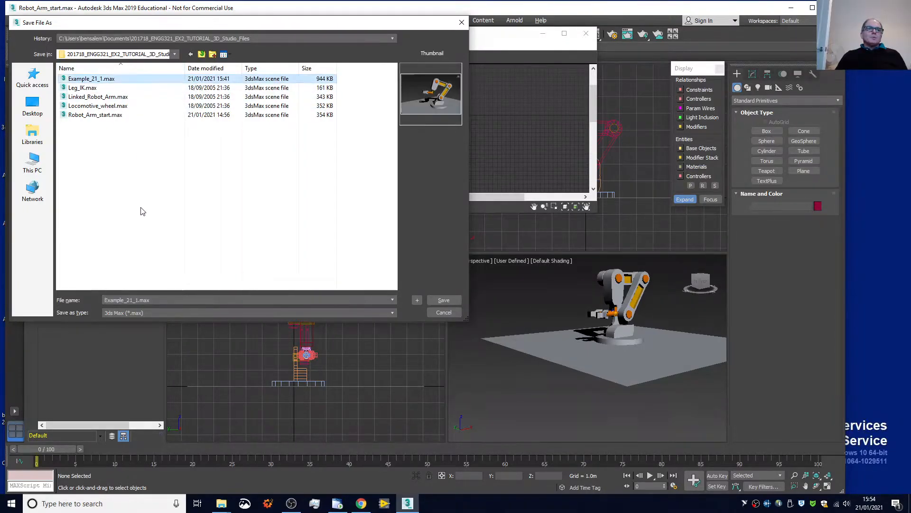
pyautogui.click(138, 300)
pyautogui.press('BackSpace')
pyautogui.write('2')
pyautogui.press('Return')
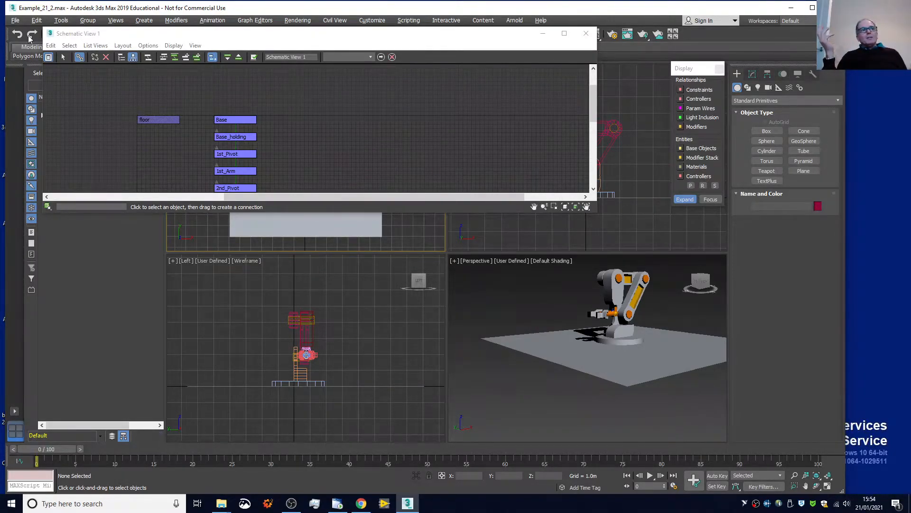
pyautogui.click(587, 34)
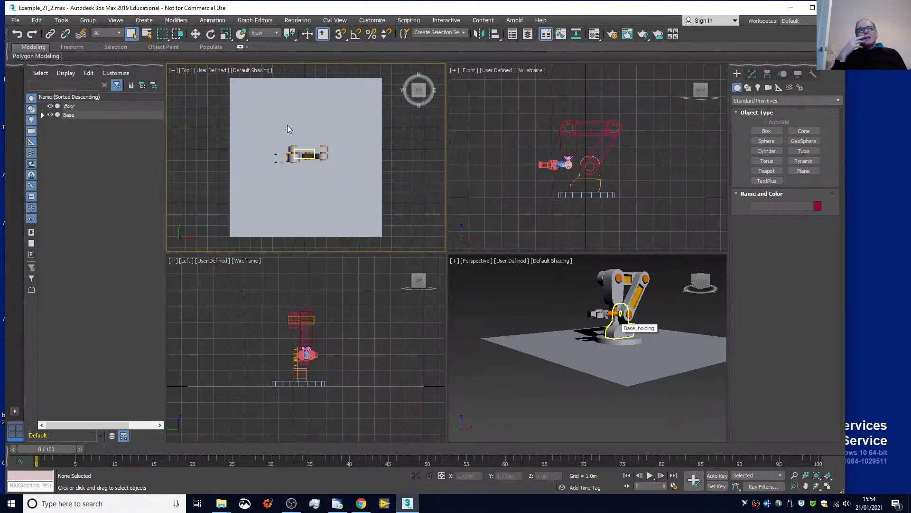
# - Maximise the Perspective viewport and rotate the Base about -23 degrees around its Z axis to test the linked arm
pyautogui.click(210, 34)
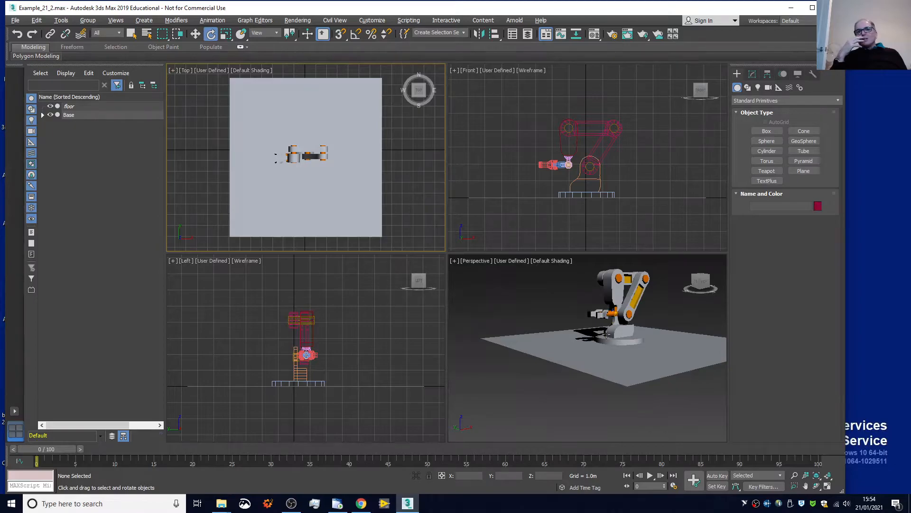
pyautogui.click(512, 314)
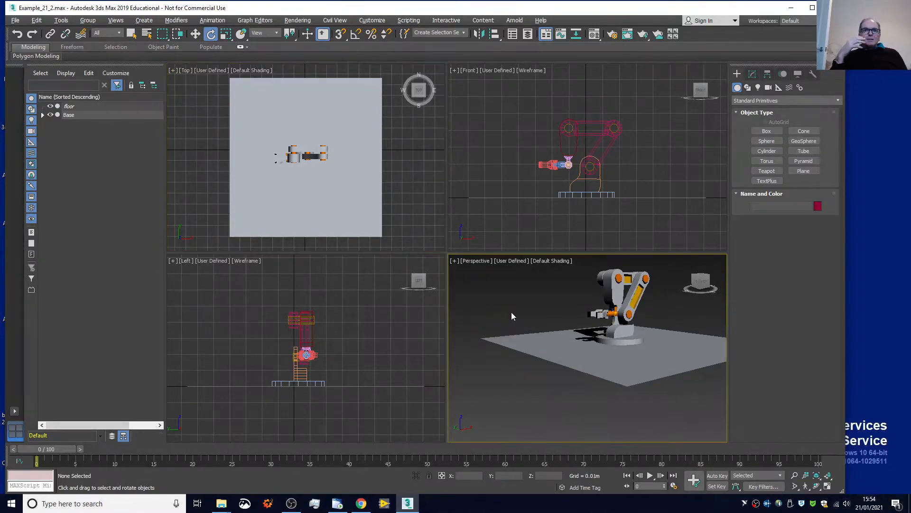
pyautogui.hotkey('alt', 'w')
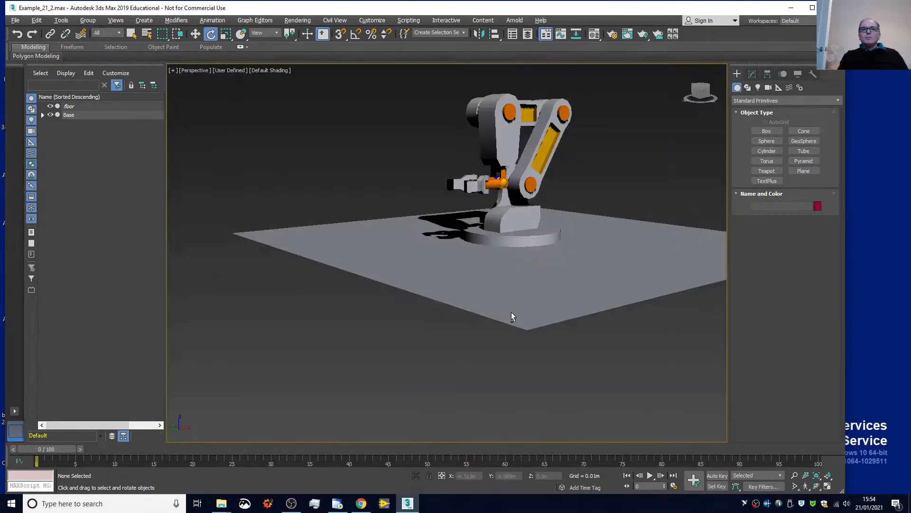
pyautogui.click(493, 231)
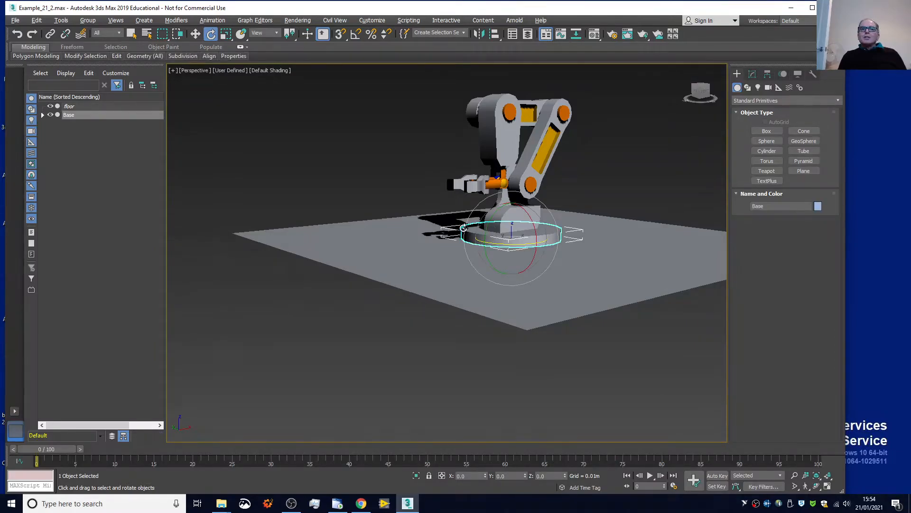
pyautogui.moveTo(493, 239); pyautogui.dragTo(465, 229)
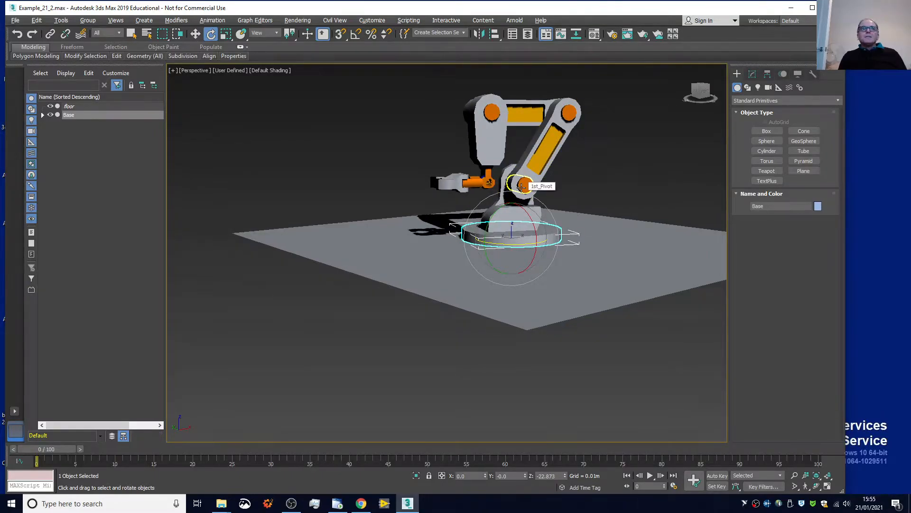
# - Set the reference coordinate system for rotation to Local
pyautogui.click(274, 33)
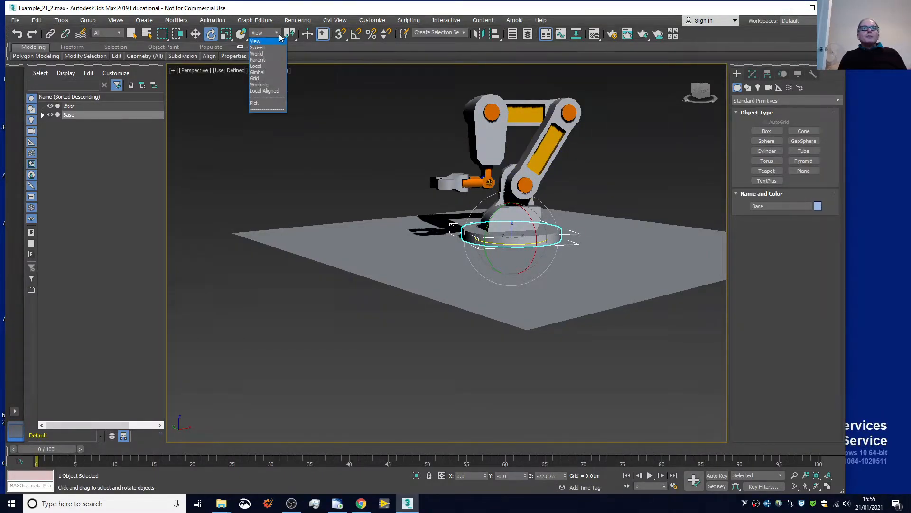
pyautogui.click(280, 66)
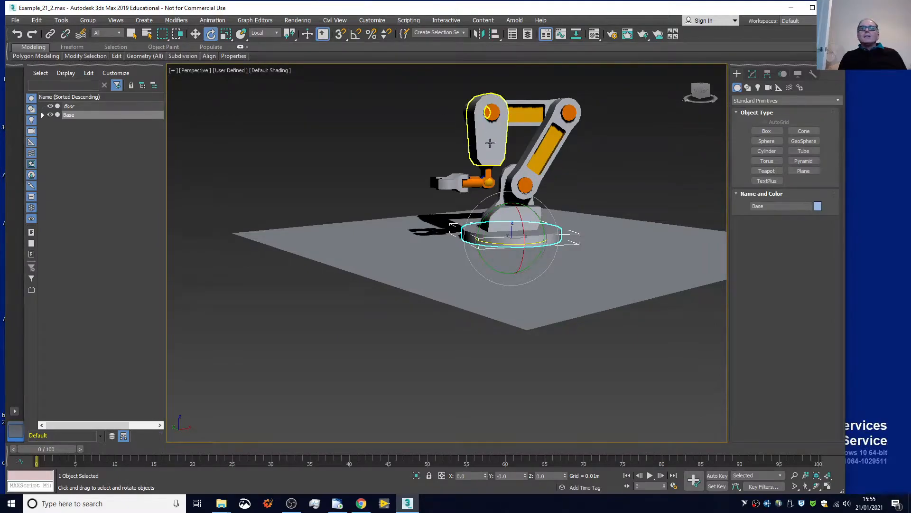
# - Rotate 1st_Pivot slightly around its local Z axis to test that the arm above it follows
pyautogui.click(525, 184)
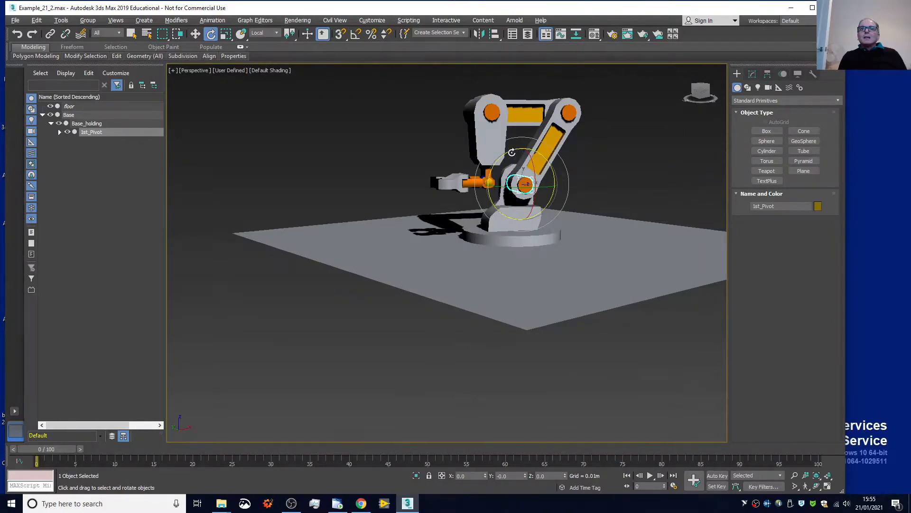
pyautogui.moveTo(511, 153)
pyautogui.mouseDown()
pyautogui.moveTo(493, 158)
pyautogui.moveTo(509, 143)
pyautogui.mouseUp()
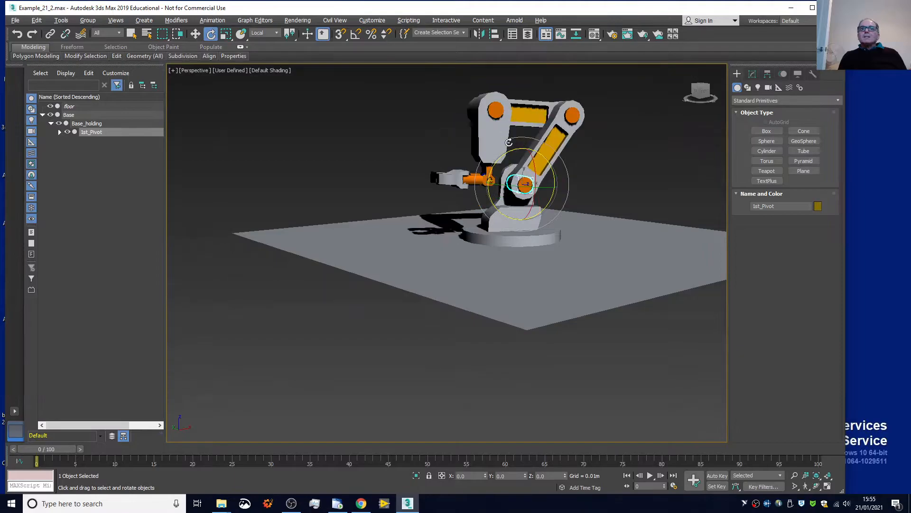
# - Try moving 2nd_Pivot slightly along the X axis to test how the linked parts respond
pyautogui.click(493, 109)
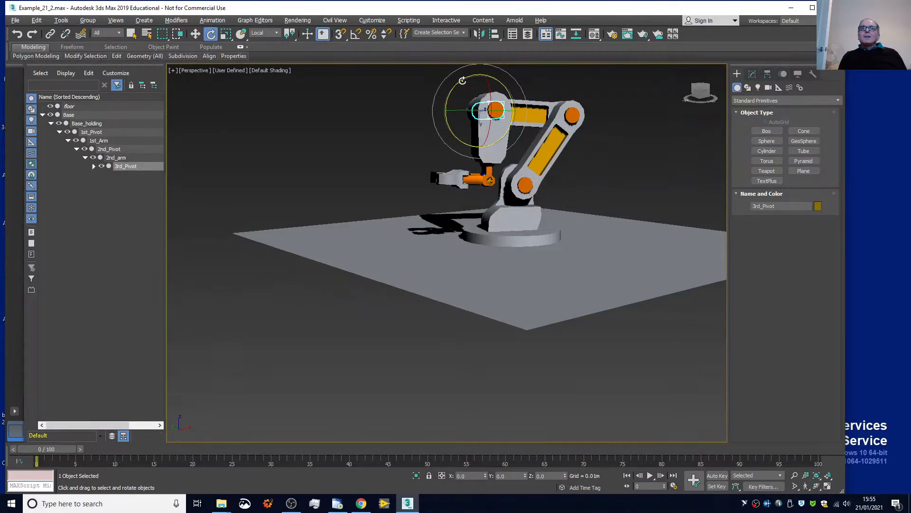
pyautogui.click(573, 115)
pyautogui.click(195, 34)
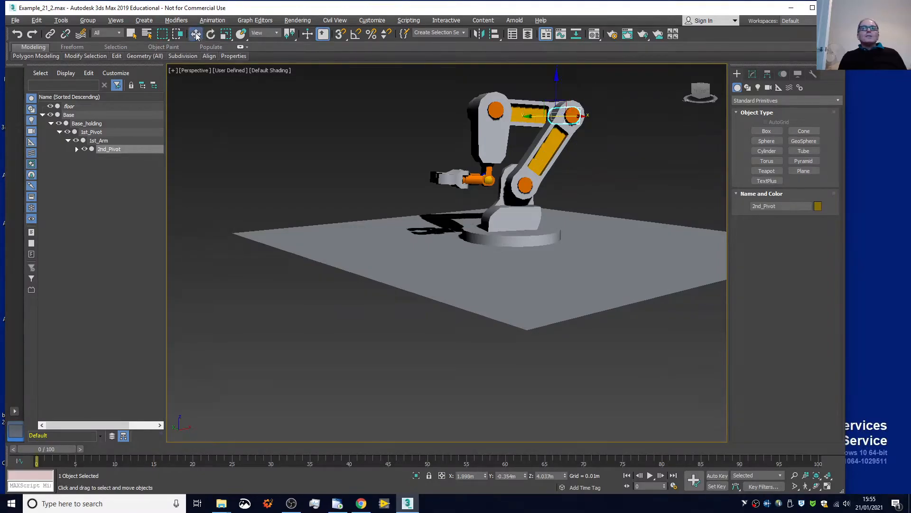
pyautogui.moveTo(574, 114)
pyautogui.mouseDown()
pyautogui.moveTo(560, 111)
pyautogui.moveTo(575, 101)
pyautogui.moveTo(573, 116)
pyautogui.mouseUp()
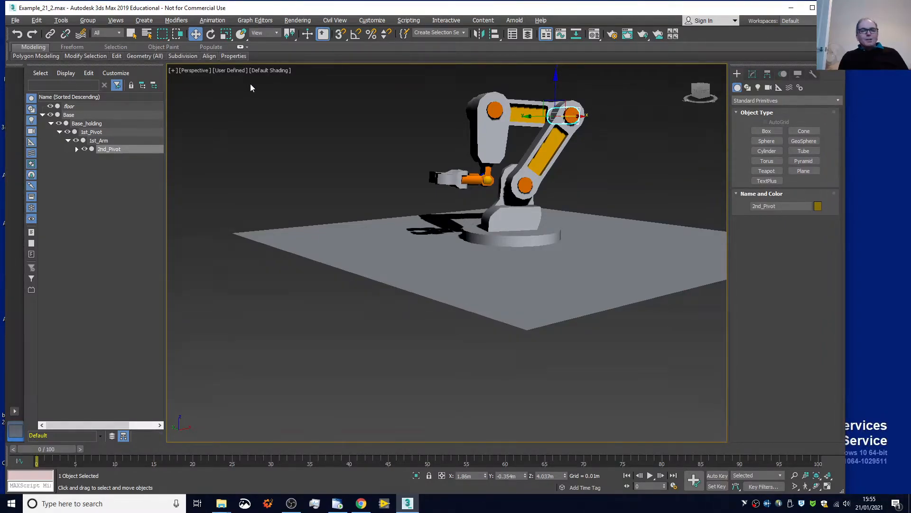
# - Rotate 2nd_Pivot around its local Z axis to raise the upper arm, and tilt 1st_Pivot towards the clamp side
pyautogui.click(211, 34)
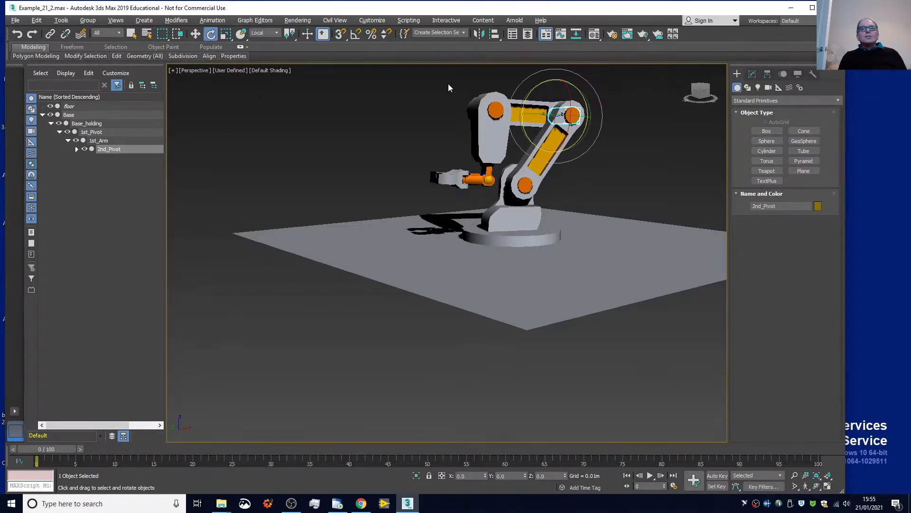
pyautogui.moveTo(532, 89); pyautogui.dragTo(529, 78)
pyautogui.click(524, 185)
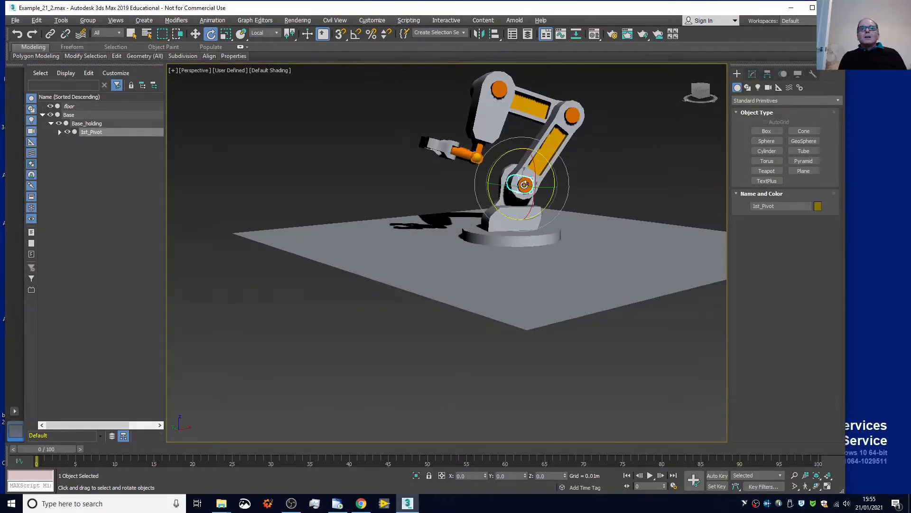
pyautogui.moveTo(508, 154)
pyautogui.mouseDown()
pyautogui.moveTo(493, 167)
pyautogui.moveTo(506, 153)
pyautogui.moveTo(501, 159)
pyautogui.mouseUp()
# - Rotate 3rd_Pivot around its local Z axis to swing the head outward, undoing the first attempt around the Y axis
pyautogui.click(481, 97)
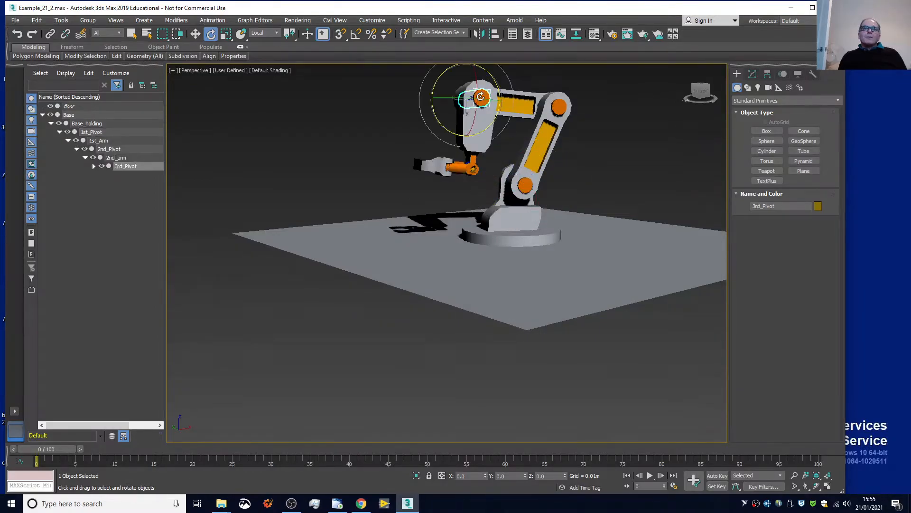
pyautogui.moveTo(429, 96); pyautogui.dragTo(439, 146)
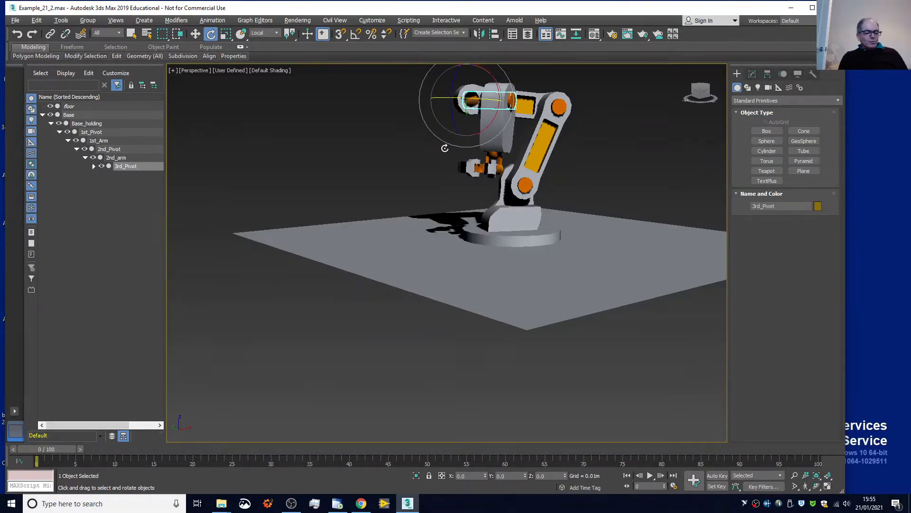
pyautogui.hotkey('ctrl', 'z')
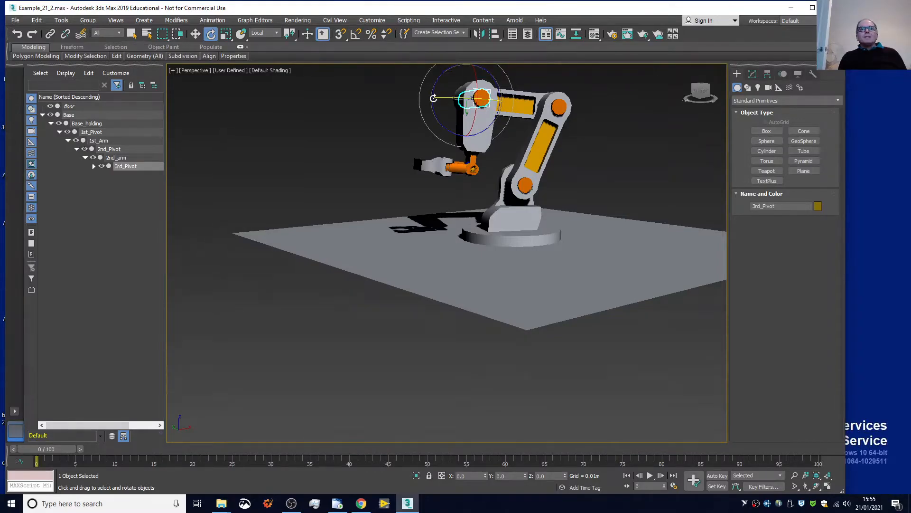
pyautogui.moveTo(433, 97); pyautogui.dragTo(429, 93)
# - Rotate 2nd_Pivot about 10.3 degrees and 1st_Pivot about 14.5 degrees around their local Z axes
pyautogui.click(562, 103)
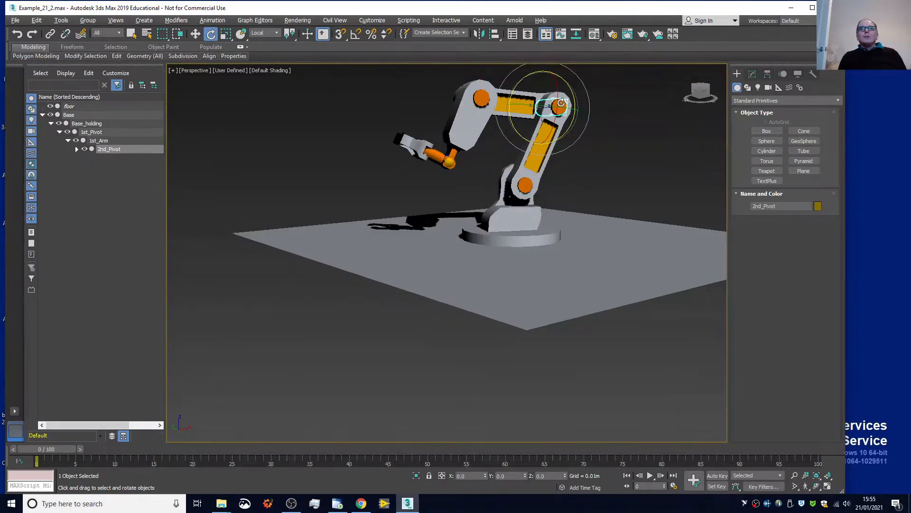
pyautogui.moveTo(528, 72); pyautogui.dragTo(518, 60)
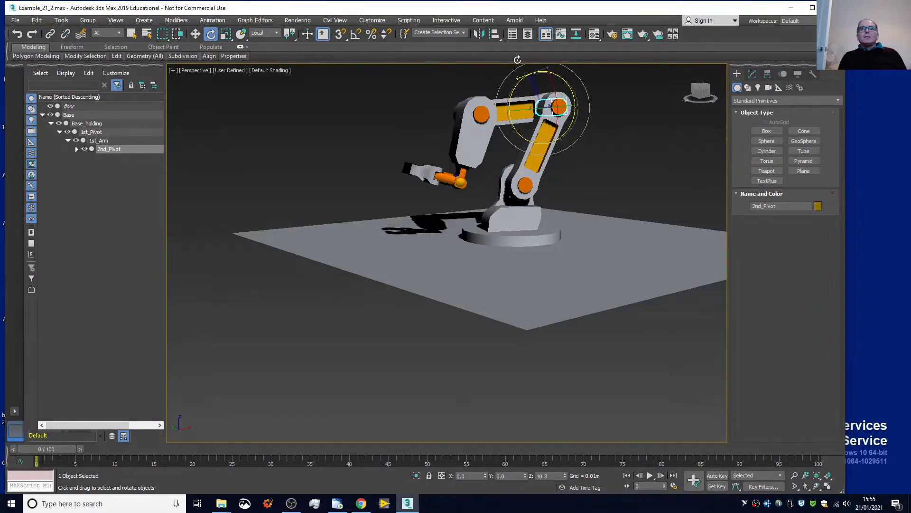
pyautogui.click(524, 184)
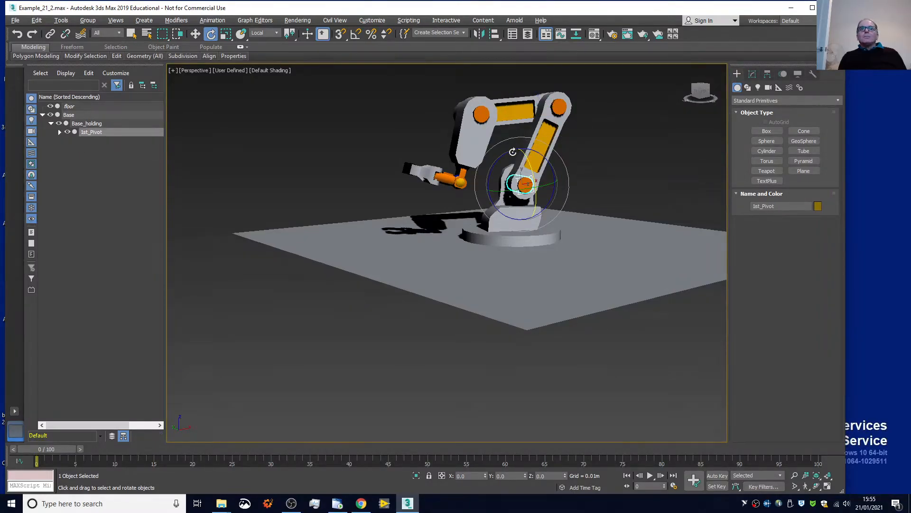
pyautogui.moveTo(513, 151); pyautogui.dragTo(493, 160)
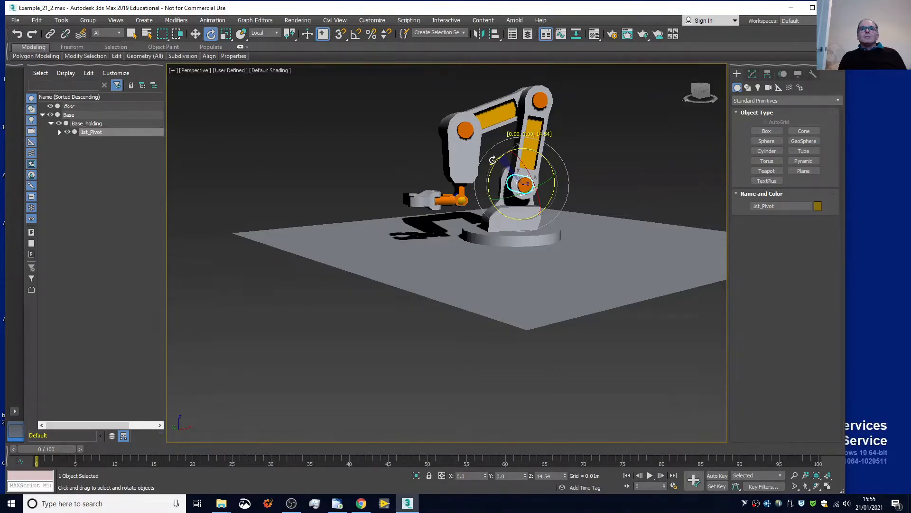
# - Swing 3rd_Pivot further outward around its local Z axis so the head and clamps lift
pyautogui.click(463, 129)
pyautogui.moveTo(463, 130); pyautogui.dragTo(400, 84)
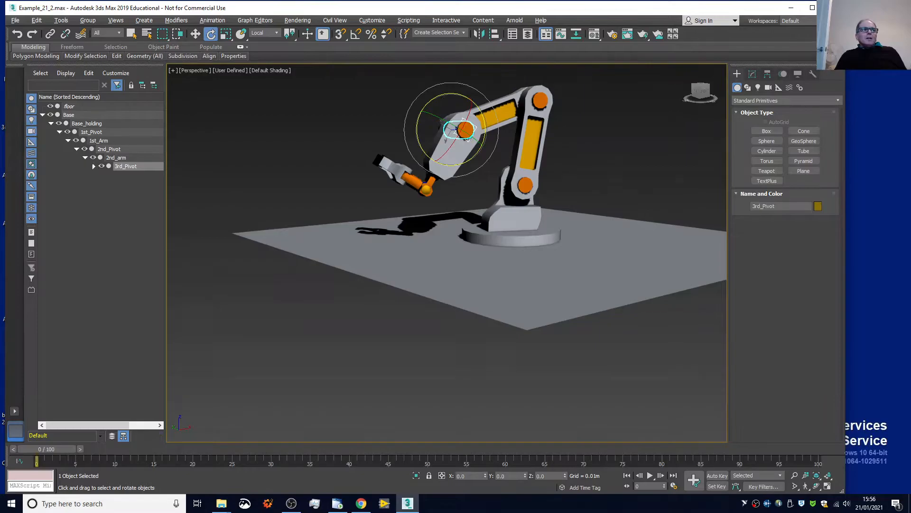
# - Reopen the Schematic View and show Schematic_Robot.png as its background image
pyautogui.click(577, 34)
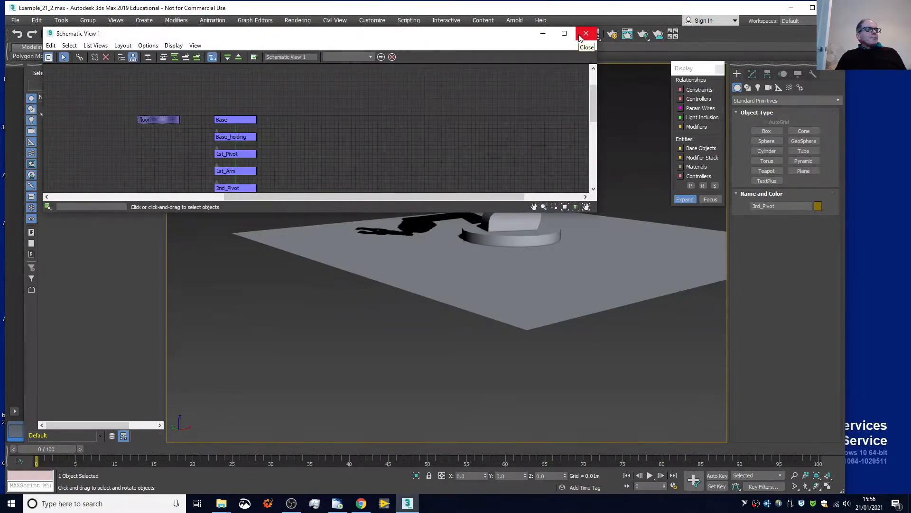
pyautogui.click(148, 45)
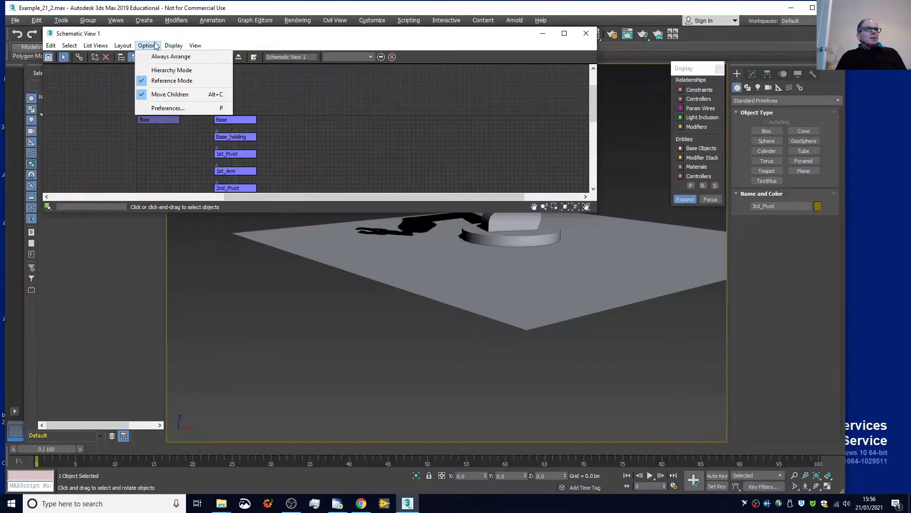
pyautogui.click(161, 110)
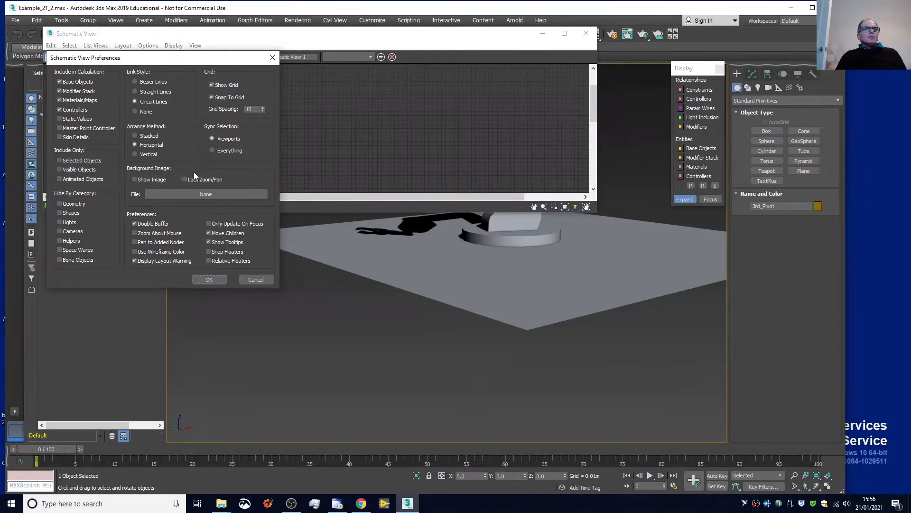
pyautogui.click(194, 193)
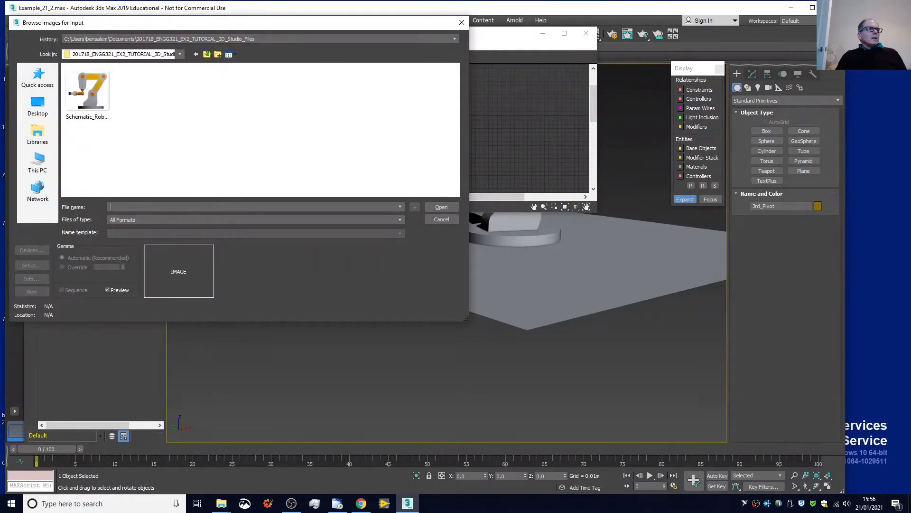
pyautogui.click(78, 101)
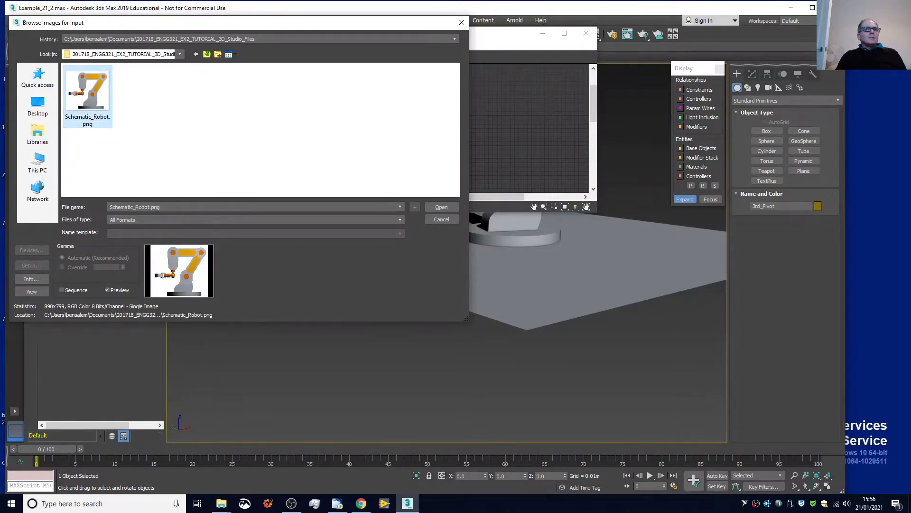
pyautogui.click(437, 207)
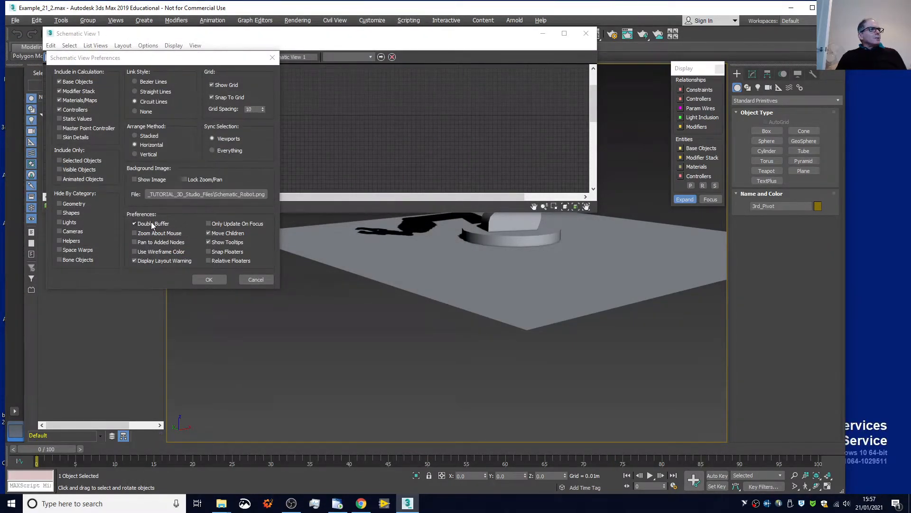
pyautogui.click(134, 179)
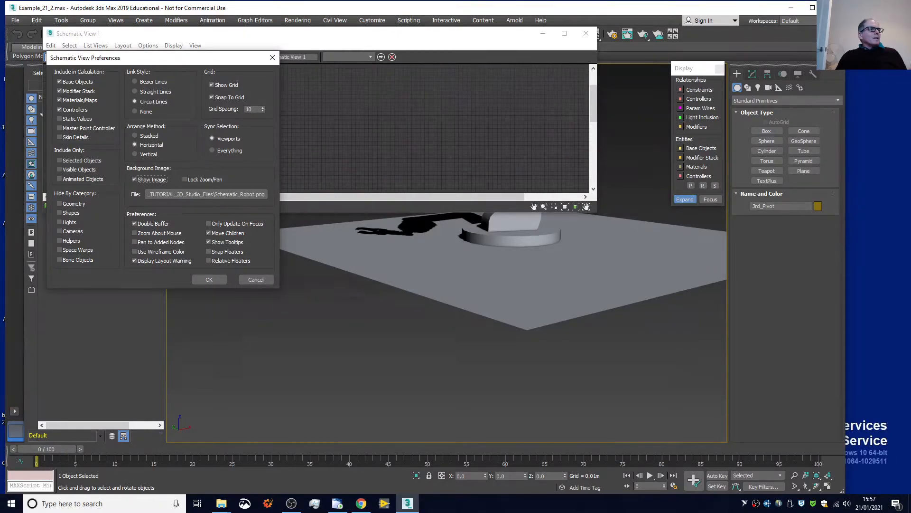
pyautogui.click(209, 279)
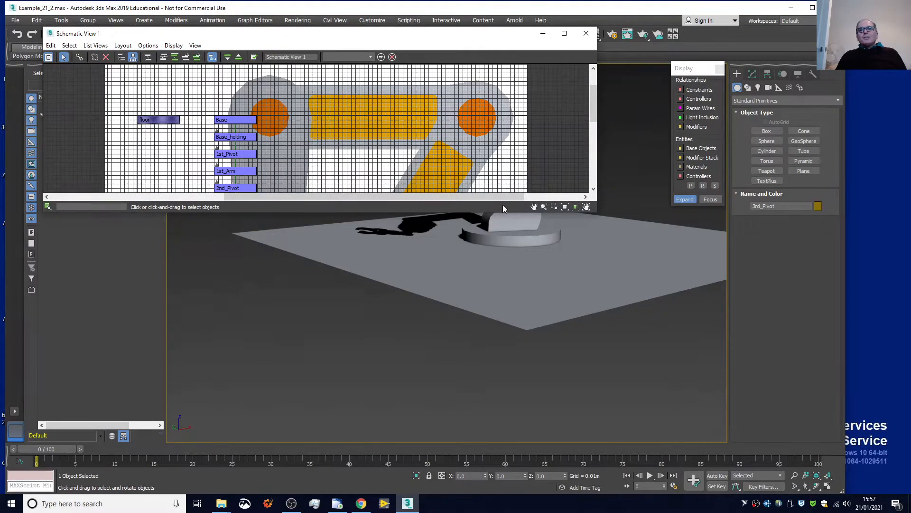
# - Enlarge the Schematic View window to fit the whole node chain and hide its grid
pyautogui.moveTo(596, 216); pyautogui.dragTo(660, 425)
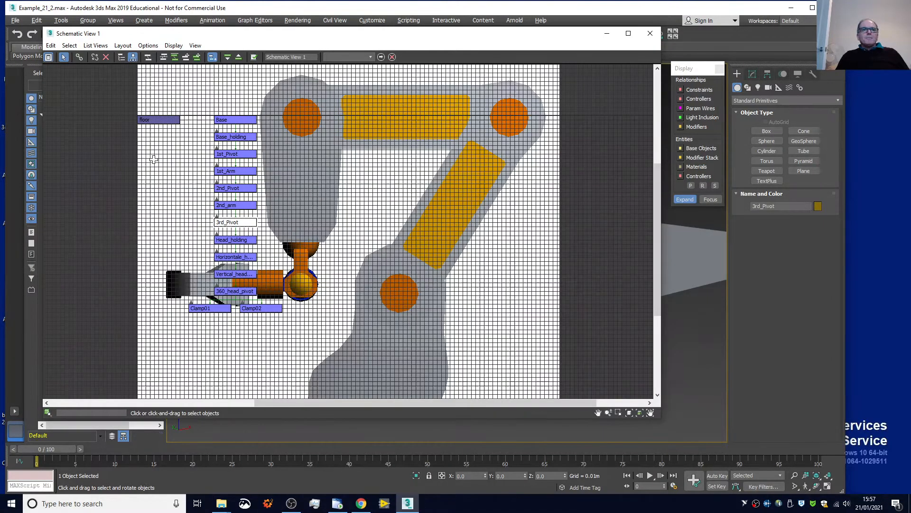
pyautogui.press('g')
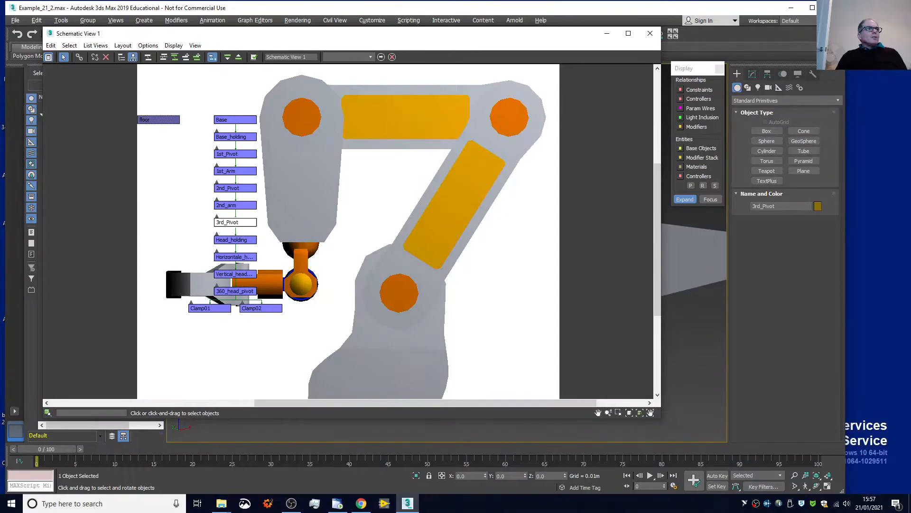
# - Enable Lock Zoom/Pan for the background image in the Schematic View preferences
pyautogui.click(148, 46)
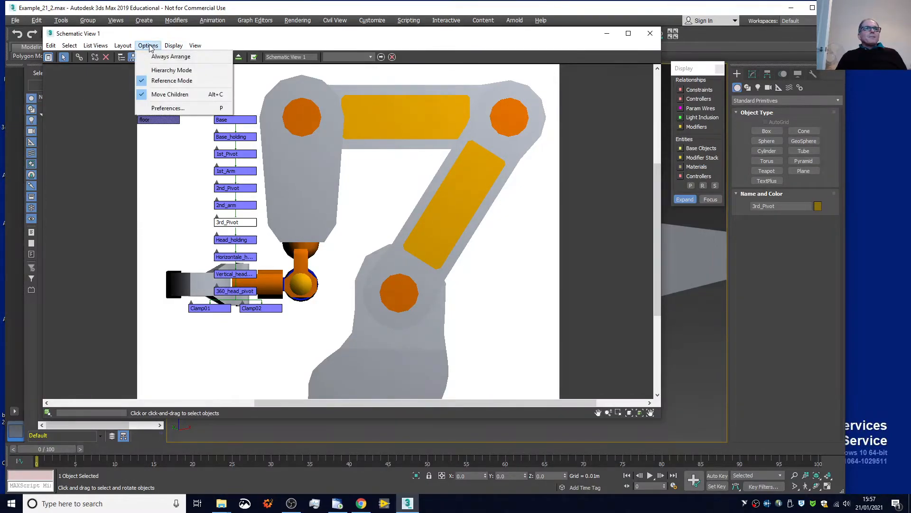
pyautogui.click(162, 108)
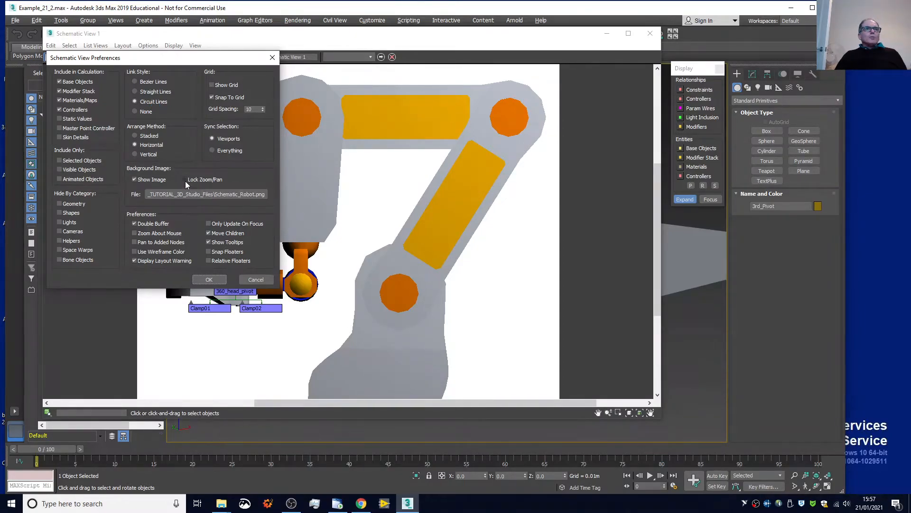
pyautogui.click(211, 280)
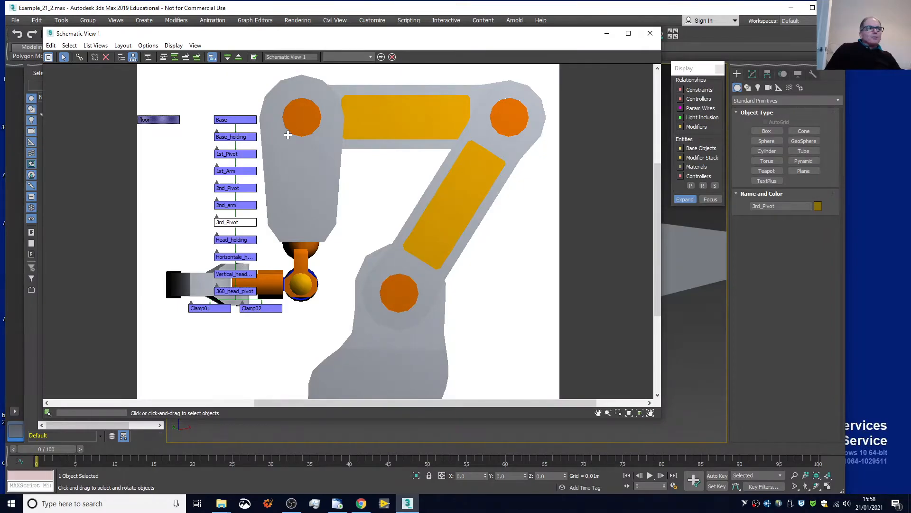
# - Move the Base node with its child chain slightly up and towards the floor node in the Schematic View
pyautogui.moveTo(216, 116)
pyautogui.mouseDown()
pyautogui.moveTo(252, 133)
pyautogui.moveTo(207, 119)
pyautogui.mouseUp()
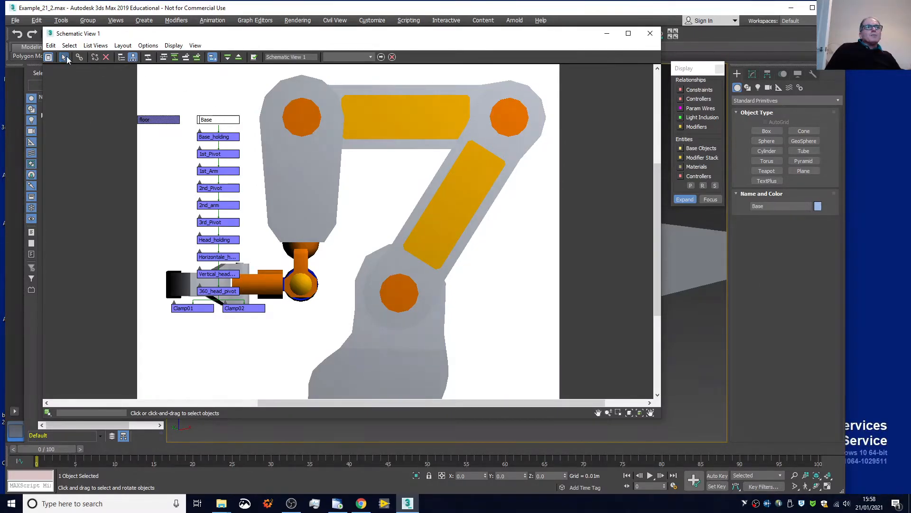
pyautogui.click(193, 112)
pyautogui.moveTo(217, 122); pyautogui.dragTo(194, 115)
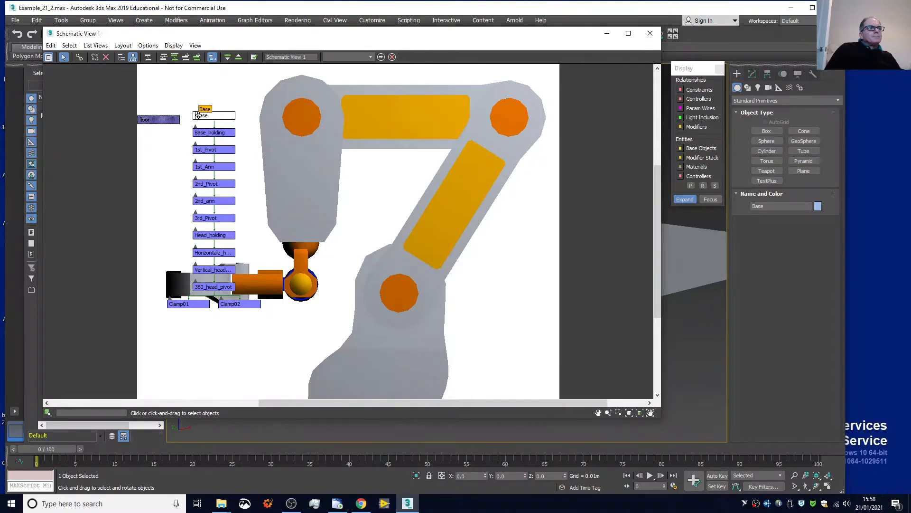
pyautogui.scroll(-2, 198, 114)
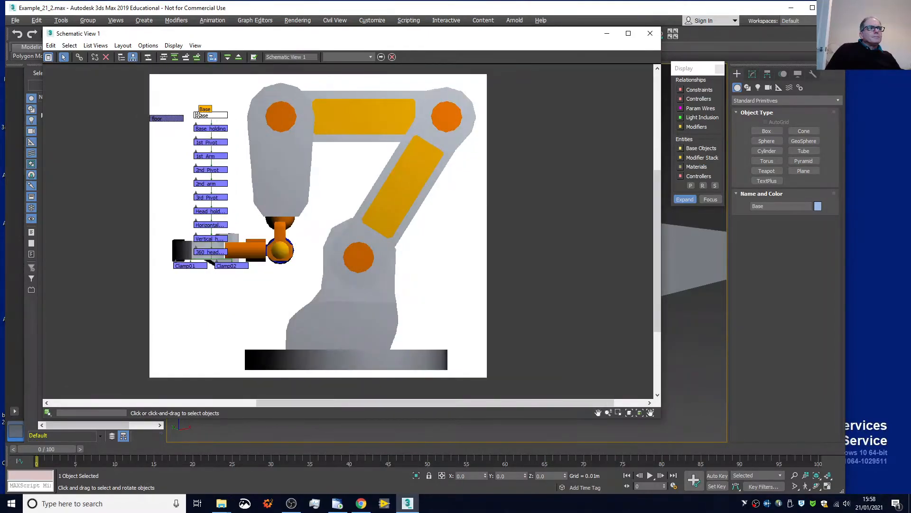
pyautogui.scroll(1, 199, 115)
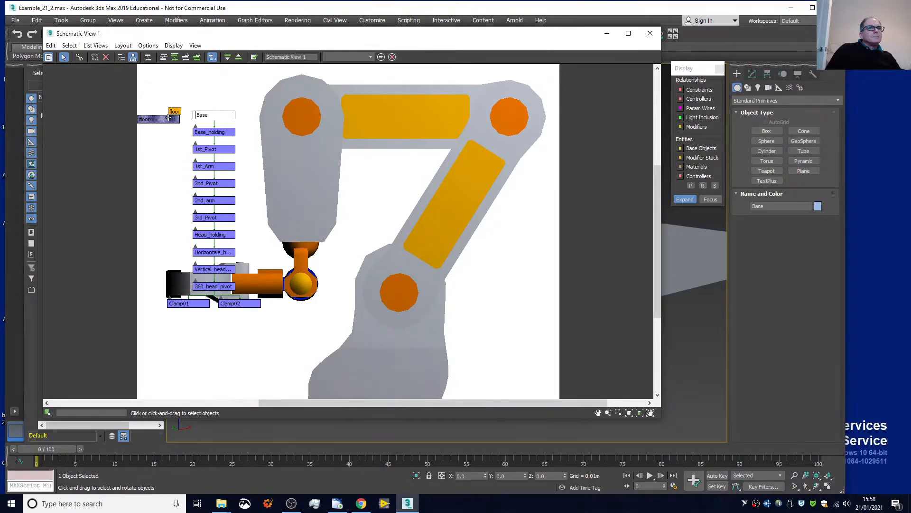
pyautogui.rightClick(212, 114)
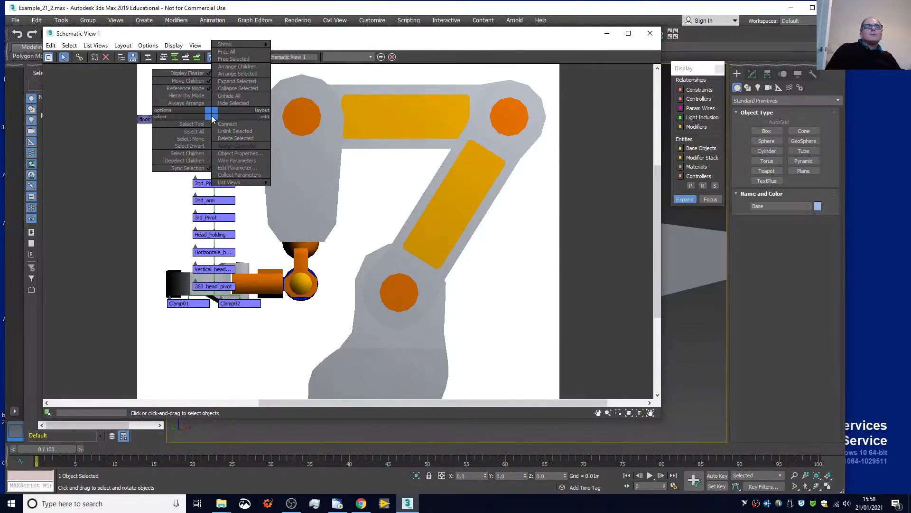
pyautogui.click(293, 104)
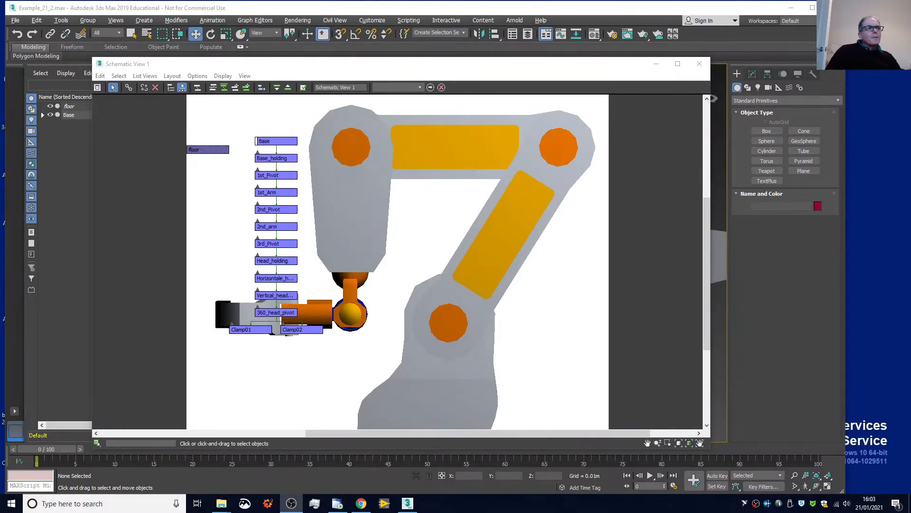
pyautogui.click(274, 141)
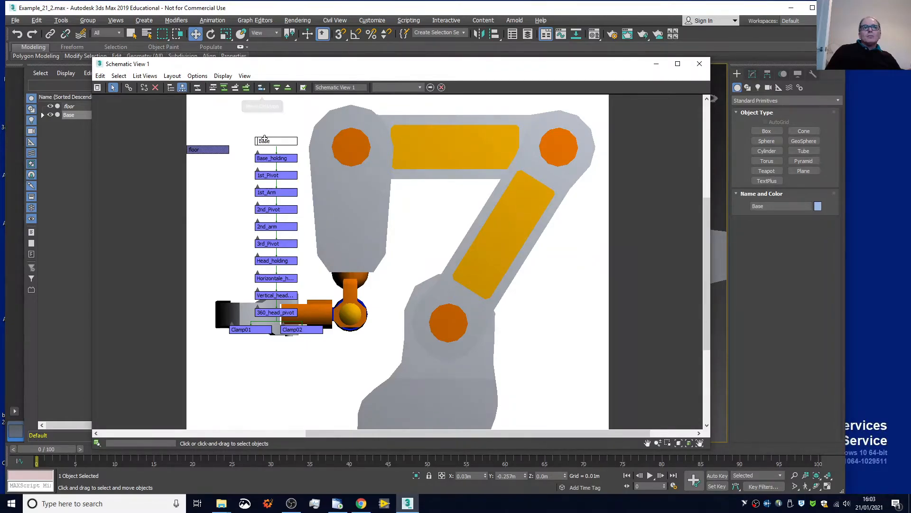
pyautogui.moveTo(266, 141)
pyautogui.mouseDown()
pyautogui.moveTo(290, 138)
pyautogui.moveTo(268, 138)
pyautogui.mouseUp()
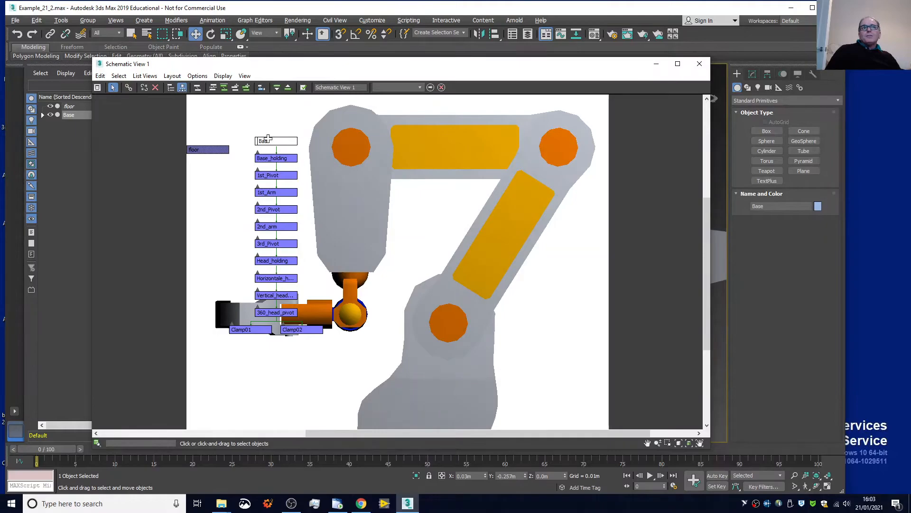
pyautogui.click(261, 87)
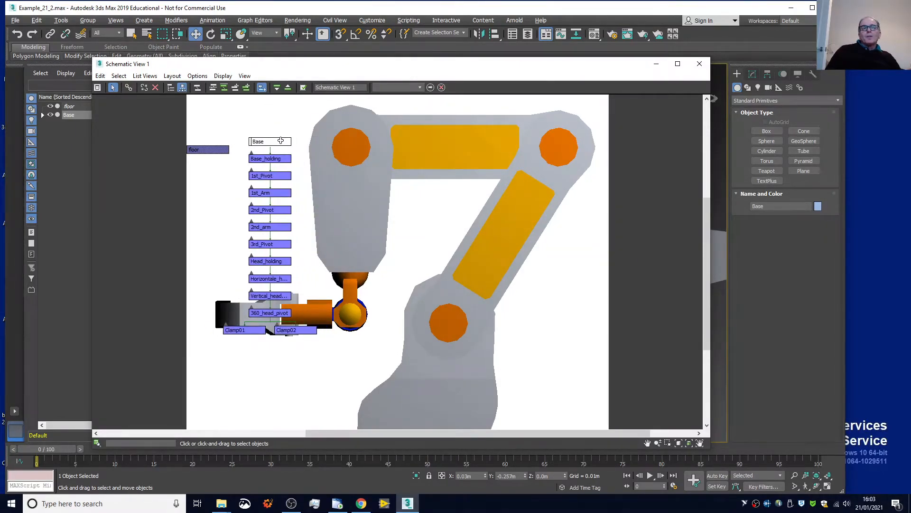
pyautogui.click(197, 76)
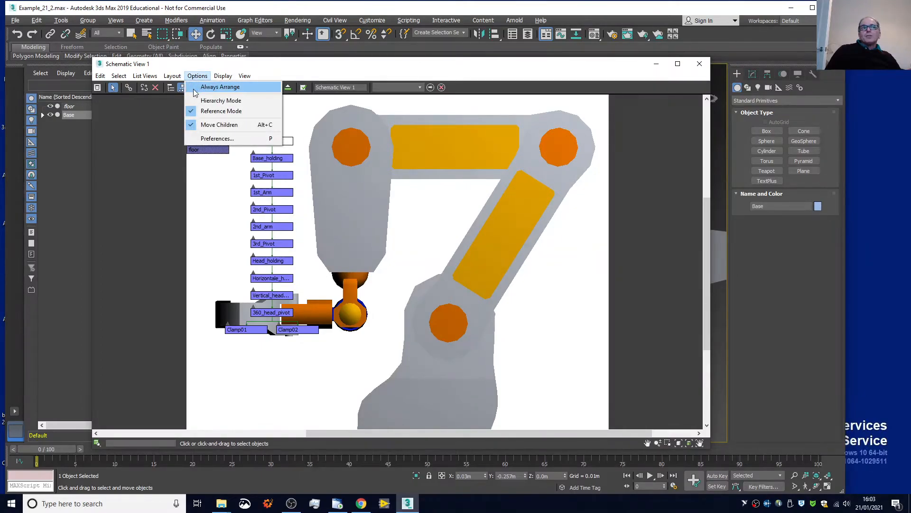
pyautogui.click(195, 89)
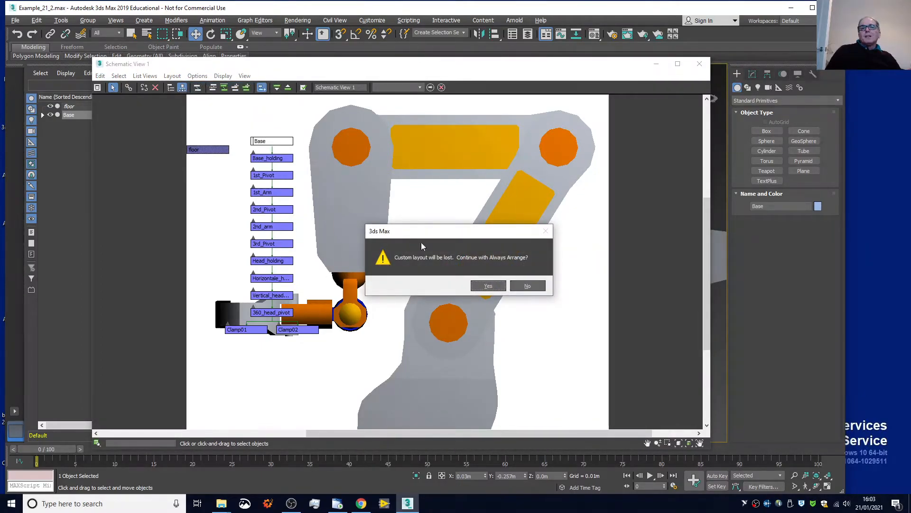
pyautogui.click(526, 286)
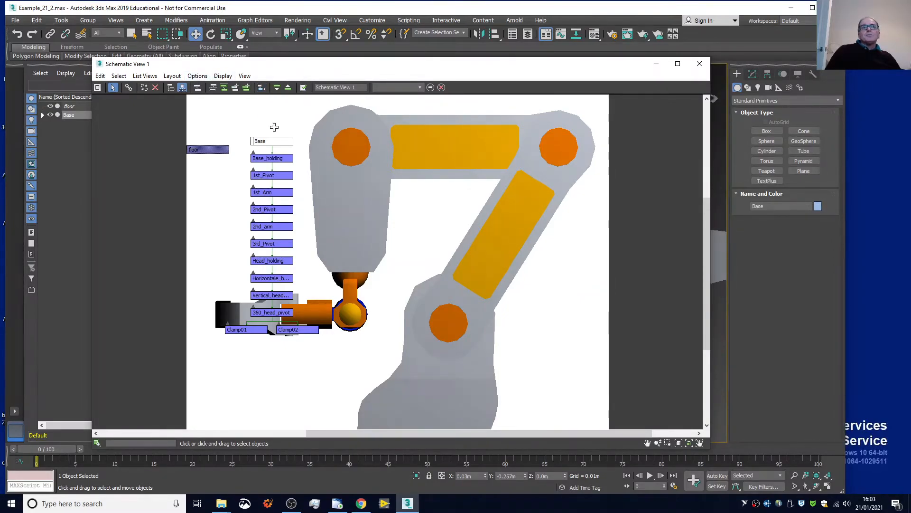
# - Try positioning the Base node with its child chain over the robot's base in the background picture
pyautogui.moveTo(283, 139); pyautogui.dragTo(431, 423)
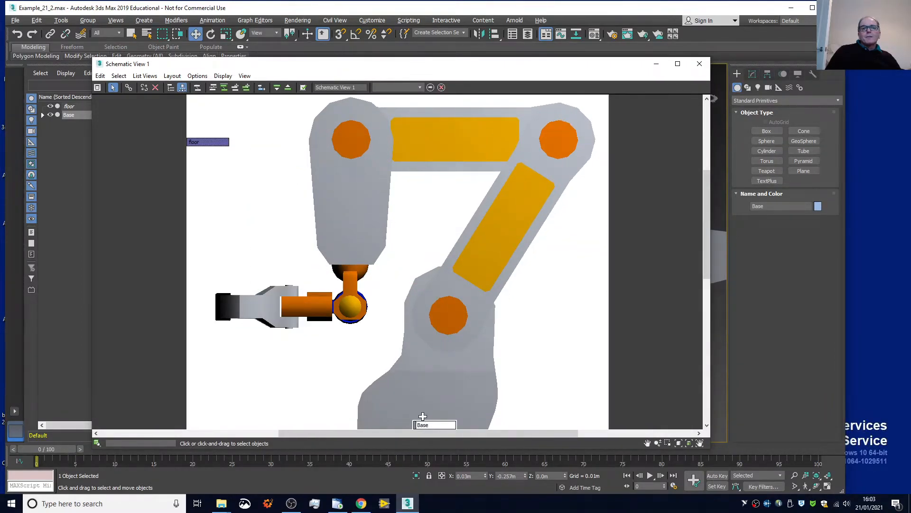
pyautogui.scroll(-2, 423, 416)
pyautogui.scroll(2, 455, 382)
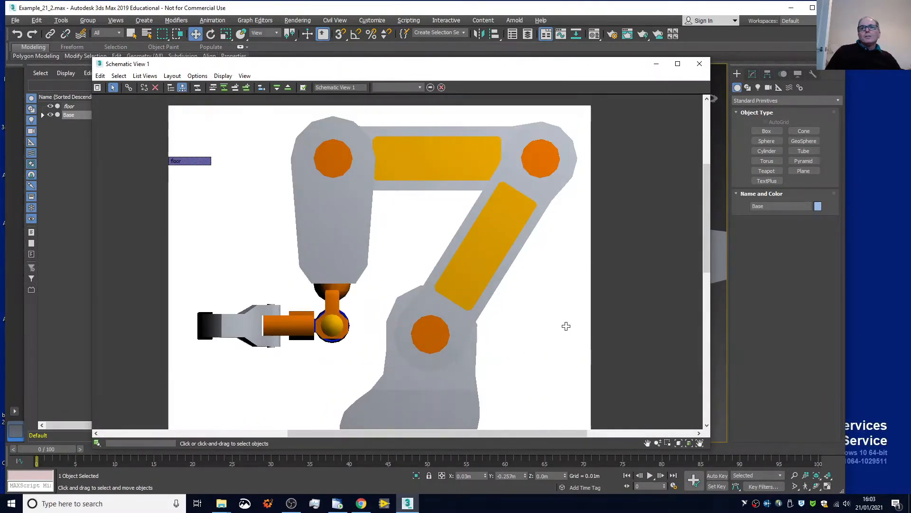
pyautogui.moveTo(704, 237); pyautogui.dragTo(705, 256)
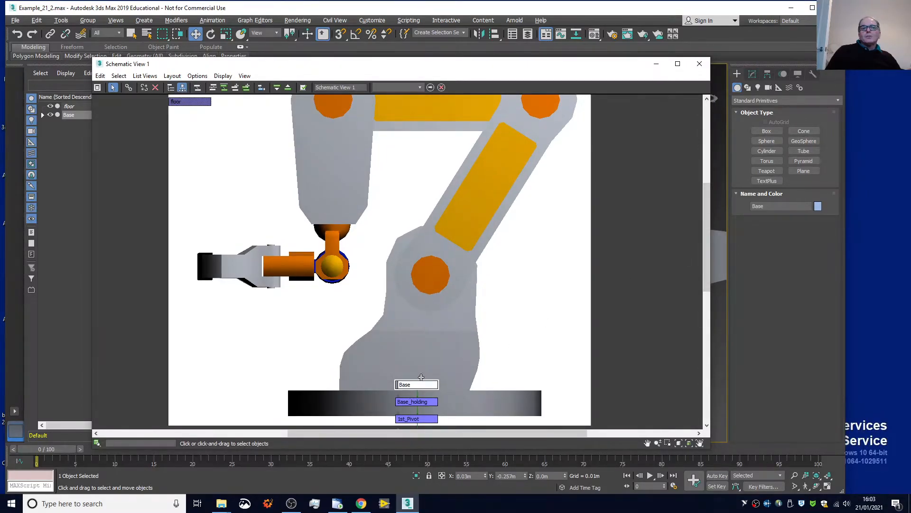
pyautogui.moveTo(423, 381); pyautogui.dragTo(350, 282)
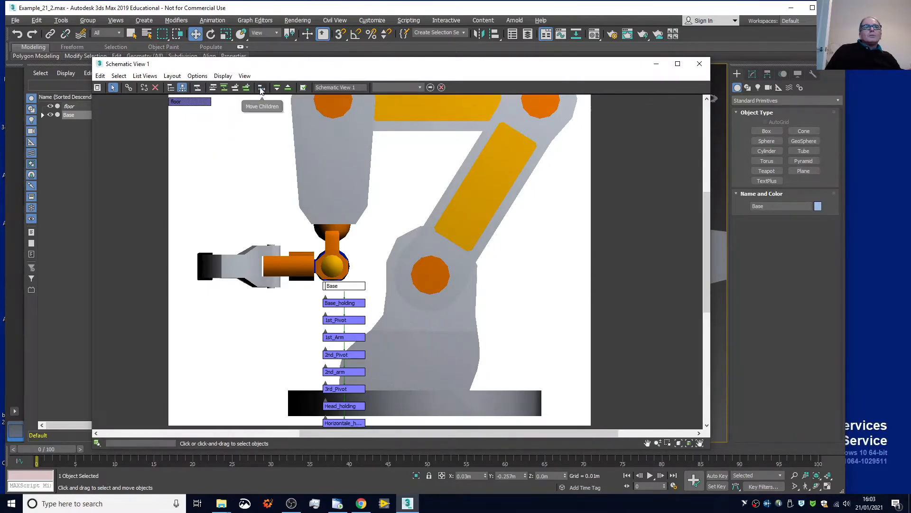
# - Reset the node layout with Always Arrange, accepting the loss of the custom layout, and turn Always Arrange off again
pyautogui.click(197, 76)
pyautogui.click(220, 87)
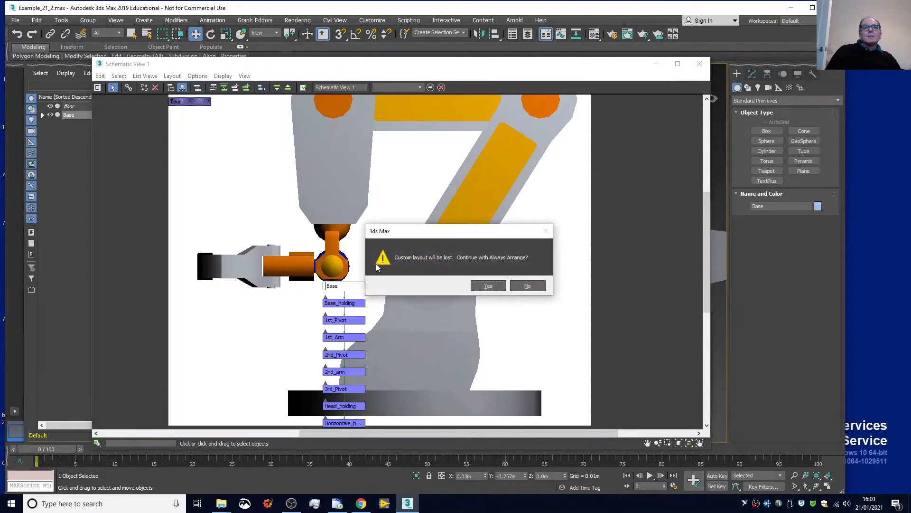
pyautogui.click(487, 286)
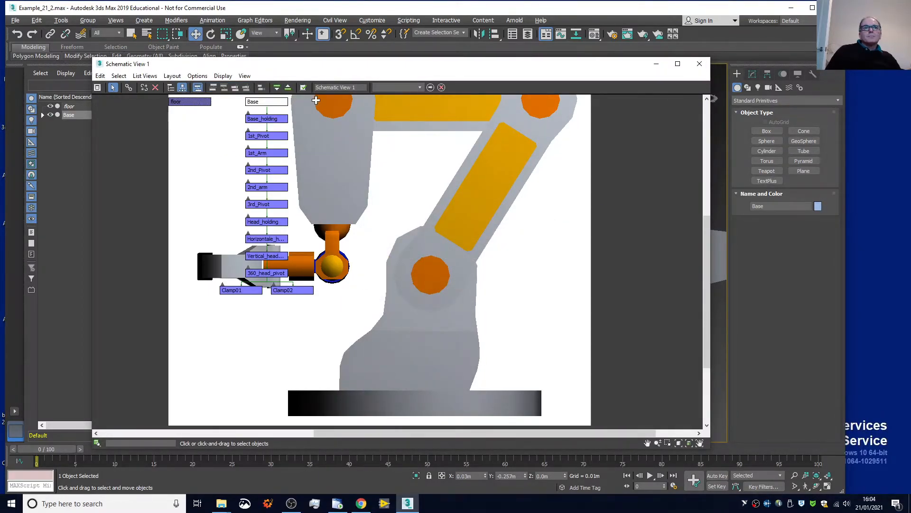
pyautogui.click(197, 76)
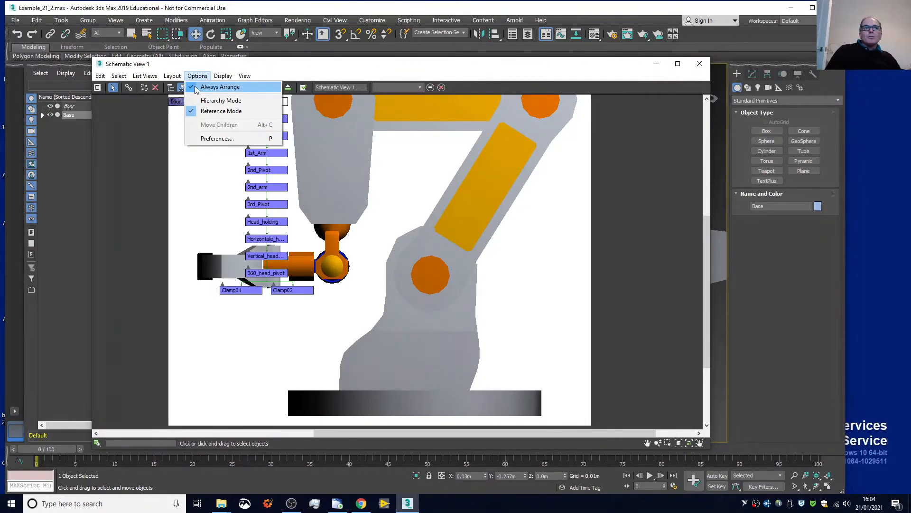
pyautogui.click(197, 86)
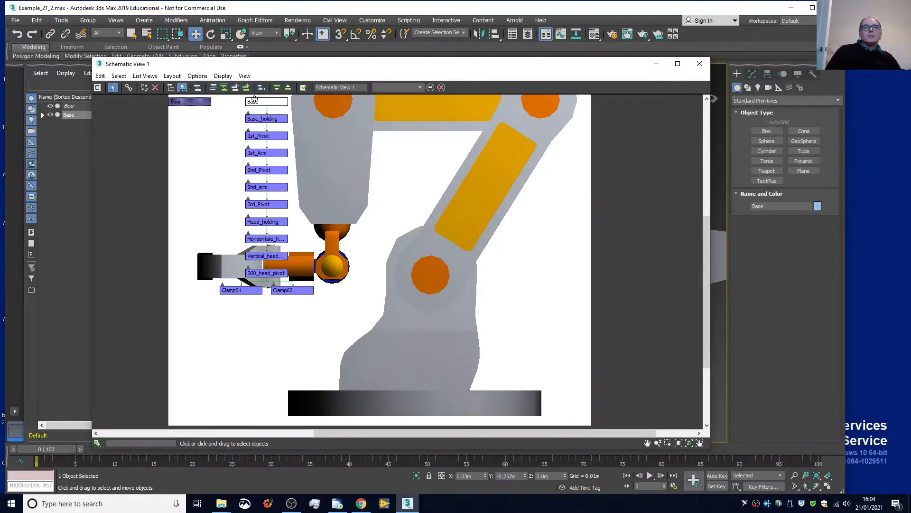
# - Place the Clamp01 node above and Clamp02 below the pictured gripper, and the Base node on the round base plate
pyautogui.click(237, 290)
pyautogui.moveTo(237, 291); pyautogui.dragTo(214, 269)
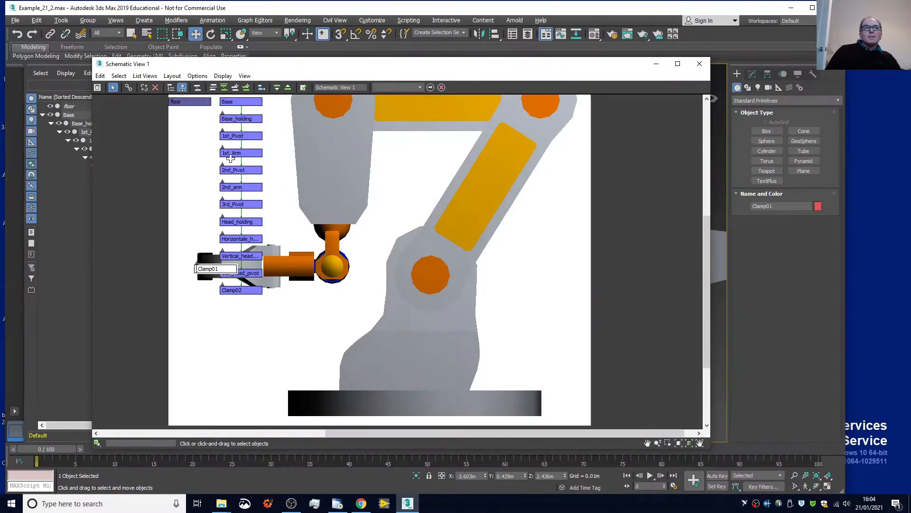
pyautogui.moveTo(233, 103); pyautogui.dragTo(423, 400)
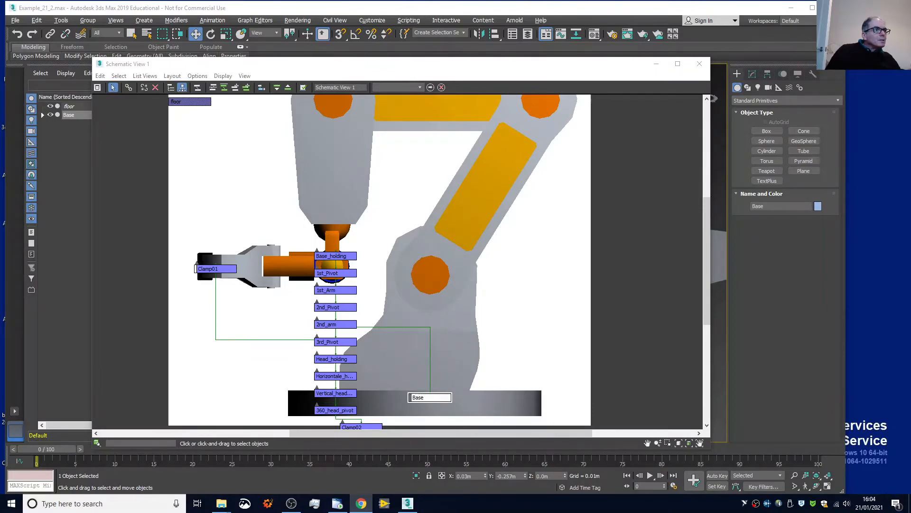
pyautogui.moveTo(199, 267); pyautogui.dragTo(204, 243)
pyautogui.click(361, 414)
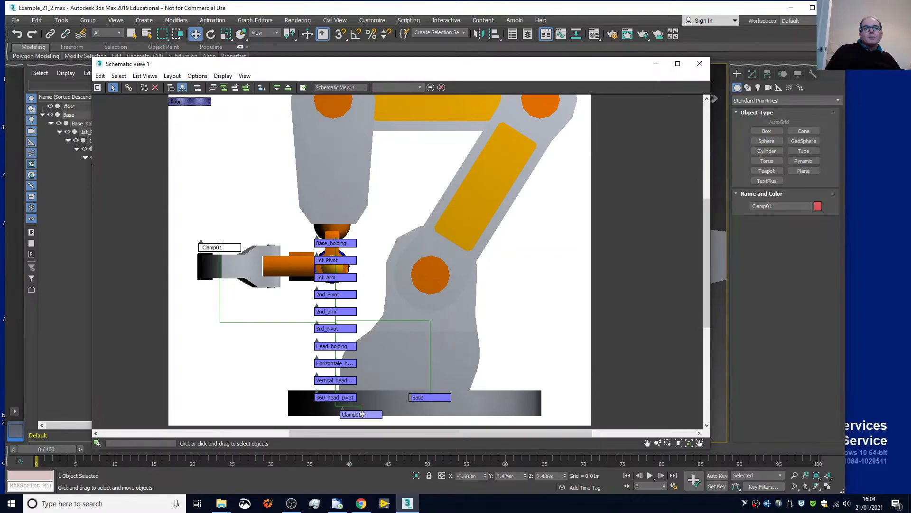
pyautogui.moveTo(361, 414); pyautogui.dragTo(219, 286)
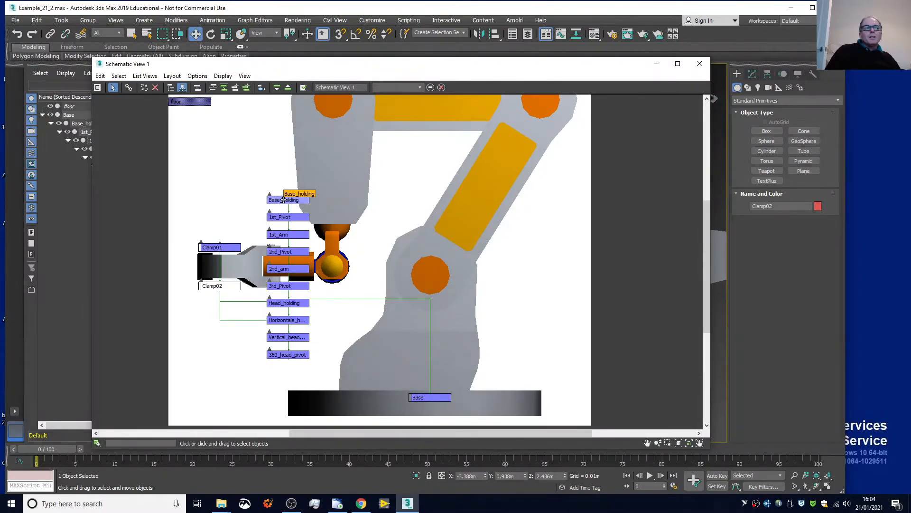
# - Place the Base_holding, 1st_Pivot, 1st_Arm, 2nd_Pivot and 2nd_arm nodes over their matching parts in the robot picture
pyautogui.moveTo(283, 199); pyautogui.dragTo(416, 355)
pyautogui.moveTo(284, 202); pyautogui.dragTo(427, 273)
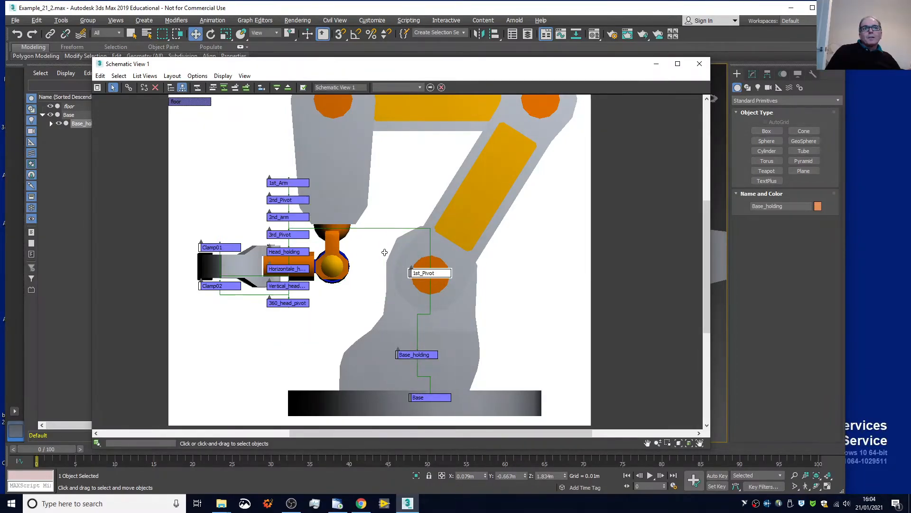
pyautogui.moveTo(278, 184); pyautogui.dragTo(475, 191)
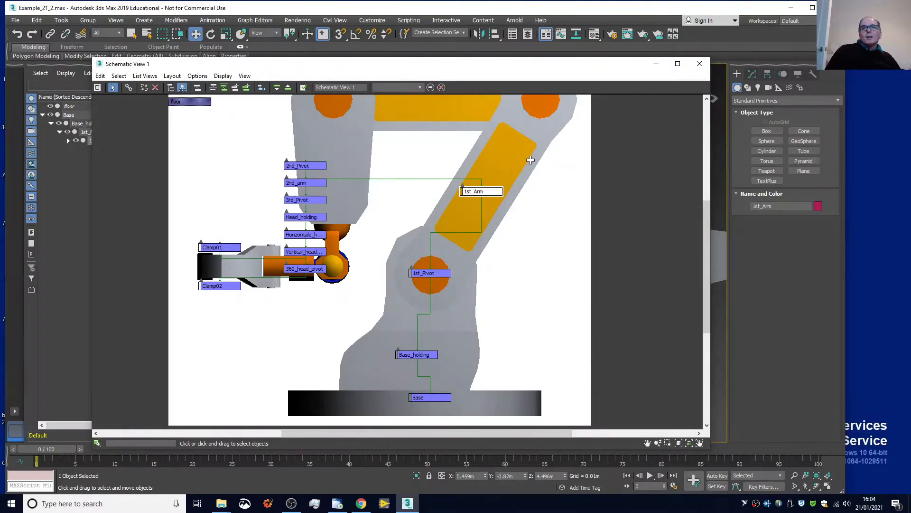
pyautogui.scroll(-1, 530, 160)
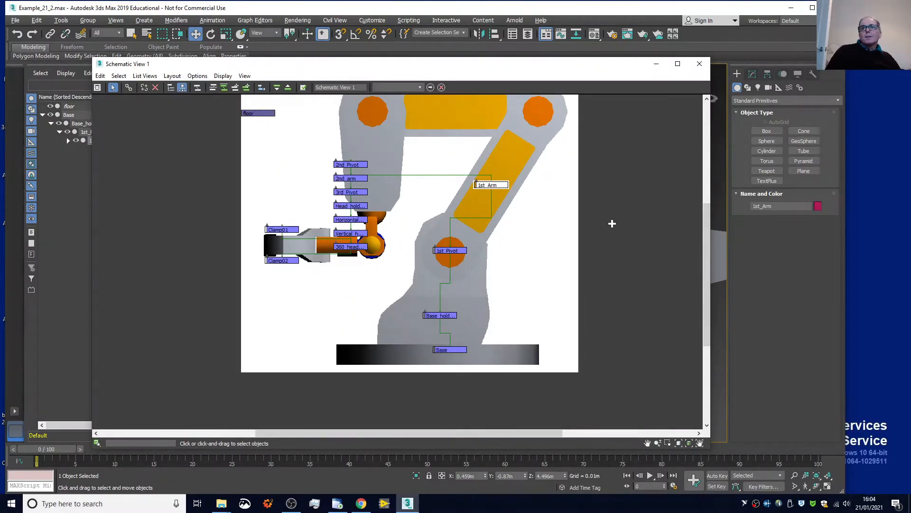
pyautogui.moveTo(707, 233); pyautogui.dragTo(702, 212)
pyautogui.moveTo(356, 213); pyautogui.dragTo(543, 157)
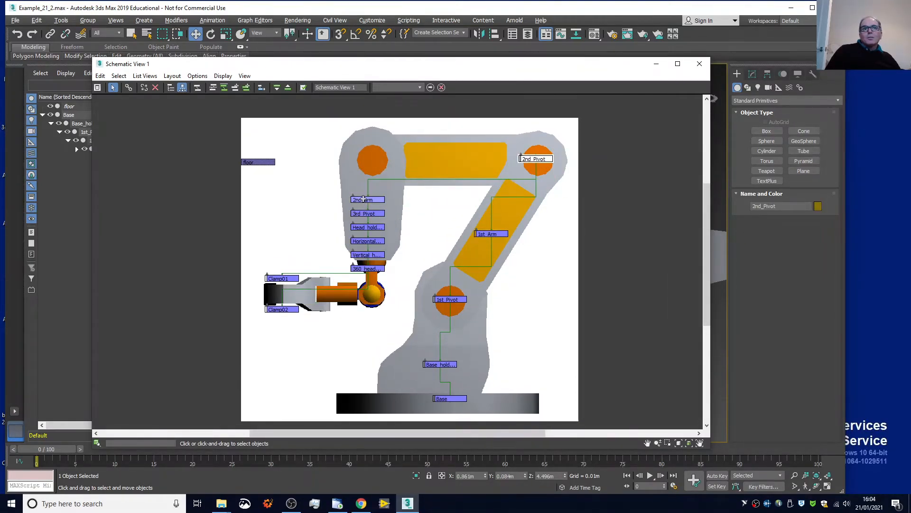
pyautogui.moveTo(363, 200); pyautogui.dragTo(445, 153)
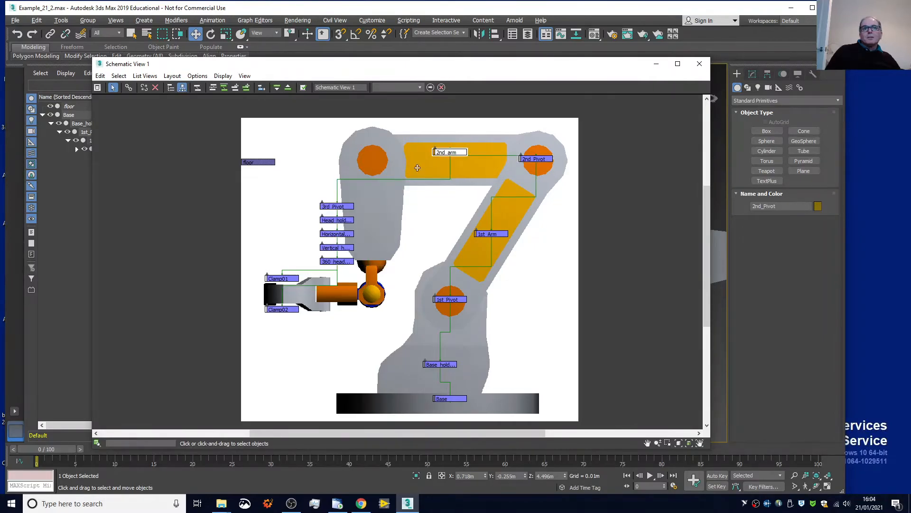
# - Place the 3rd_Pivot, Head_holding, horizontal head, Vertical_head_pivot and 360_head_pivot nodes over their matching parts in the robot picture
pyautogui.moveTo(324, 206); pyautogui.dragTo(360, 159)
pyautogui.moveTo(310, 217); pyautogui.dragTo(364, 203)
pyautogui.moveTo(302, 239); pyautogui.dragTo(377, 262)
pyautogui.moveTo(310, 266); pyautogui.dragTo(375, 279)
pyautogui.moveTo(316, 283); pyautogui.dragTo(341, 297)
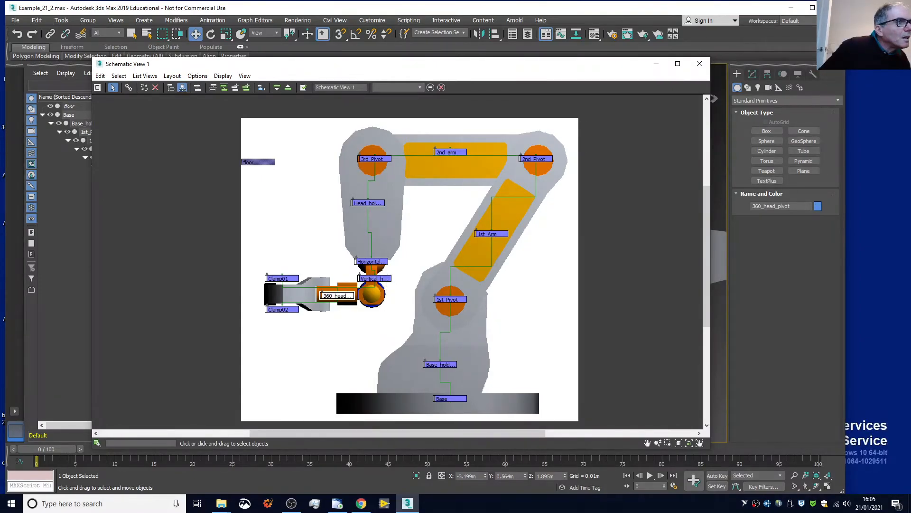
pyautogui.moveTo(372, 280); pyautogui.dragTo(375, 298)
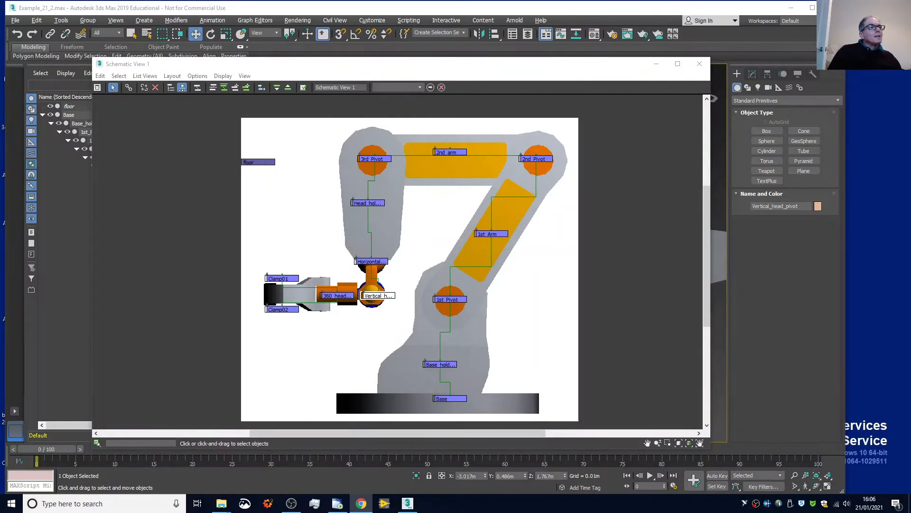
# - Move the Schematic View aside, select 2nd_Pivot through its node and rotate it slightly in Local coordinates to raise the upper arm
pyautogui.moveTo(503, 62); pyautogui.dragTo(153, 56)
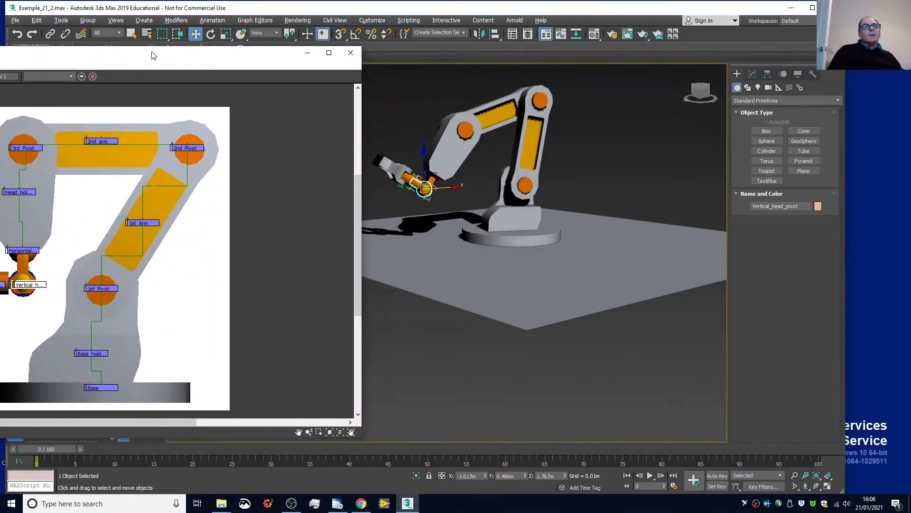
pyautogui.click(187, 148)
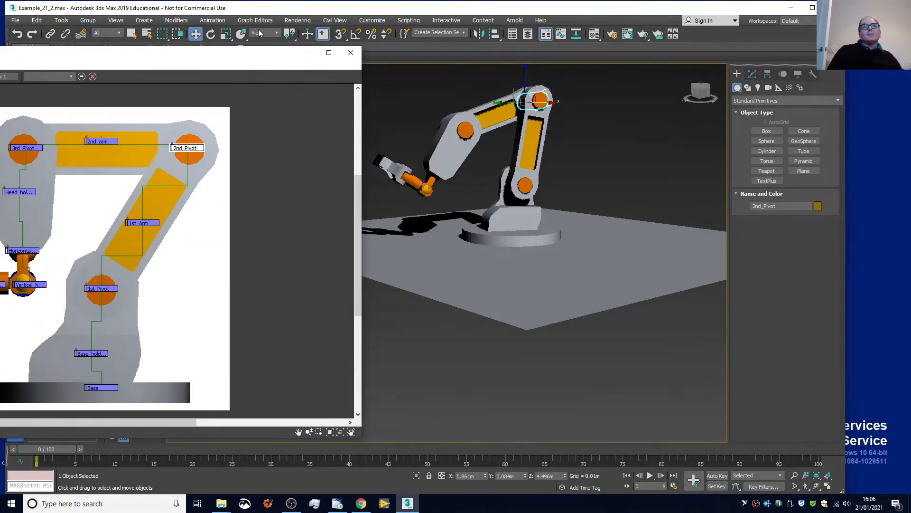
pyautogui.click(210, 33)
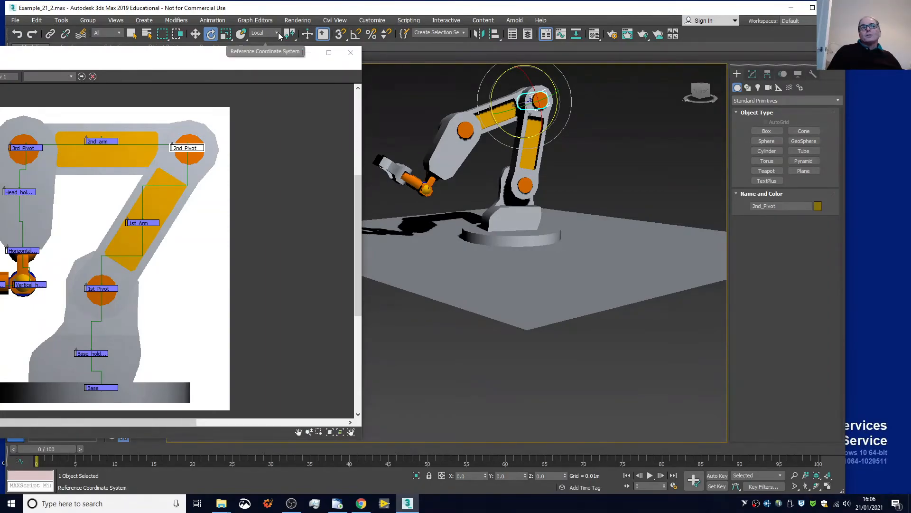
pyautogui.moveTo(498, 86)
pyautogui.mouseDown()
pyautogui.moveTo(489, 74)
pyautogui.moveTo(488, 89)
pyautogui.moveTo(487, 79)
pyautogui.mouseUp()
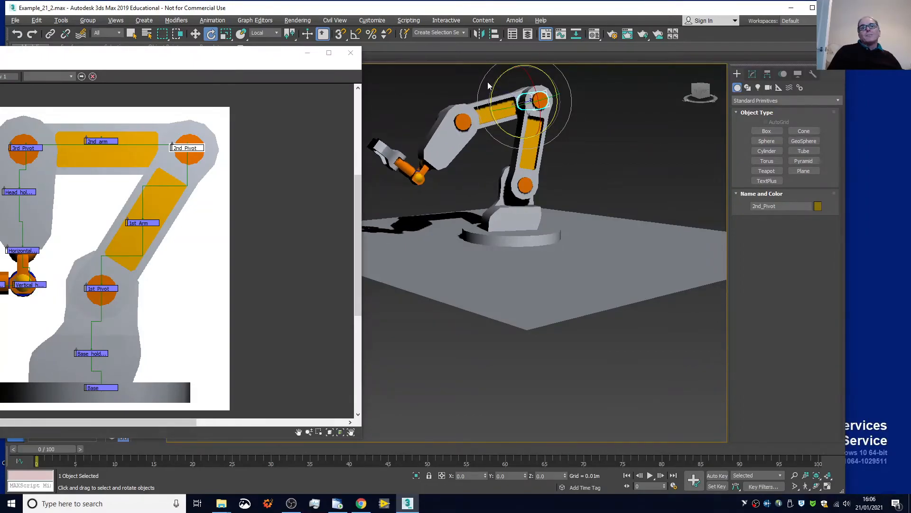
# - Bring the Schematic View back over the viewport and shrink the Head_holding, 2nd_arm, 1st_Arm and Base_holding nodes to dots
pyautogui.moveTo(240, 61); pyautogui.dragTo(527, 50)
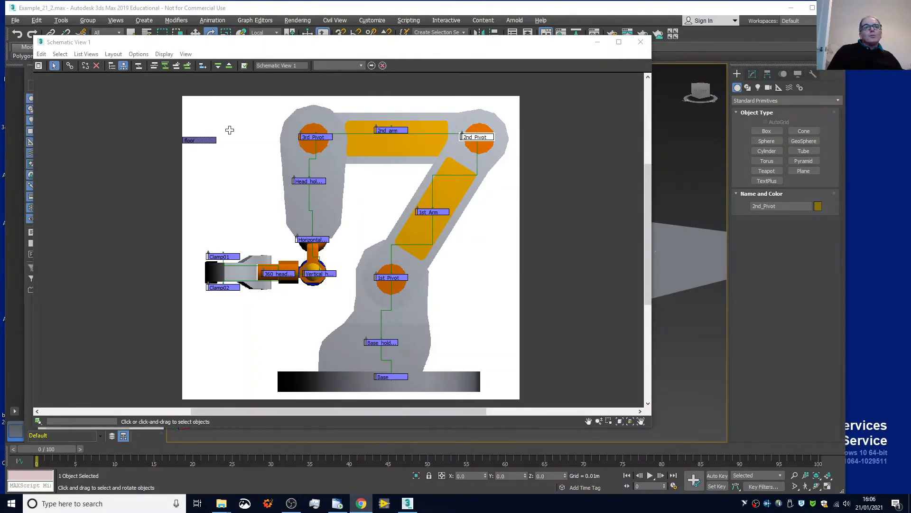
pyautogui.click(306, 181)
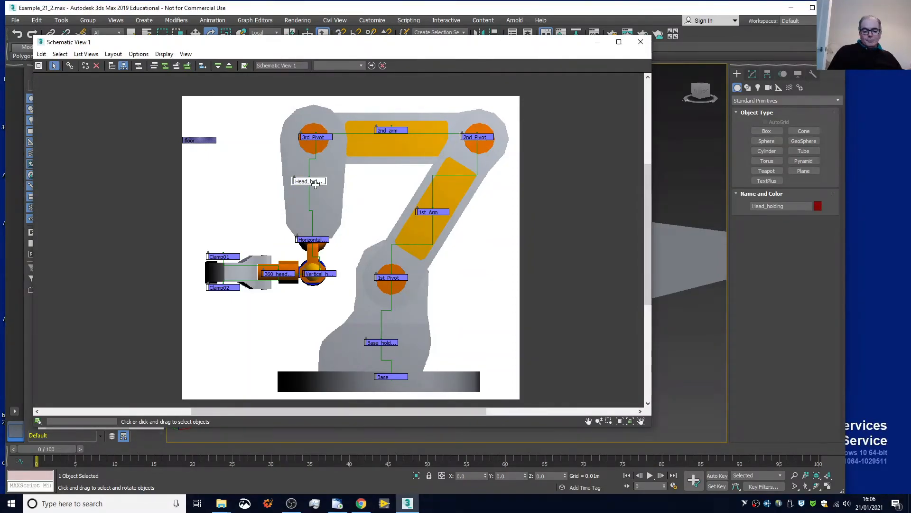
pyautogui.keyDown('ctrl'); pyautogui.click(388, 129); pyautogui.keyUp('ctrl')
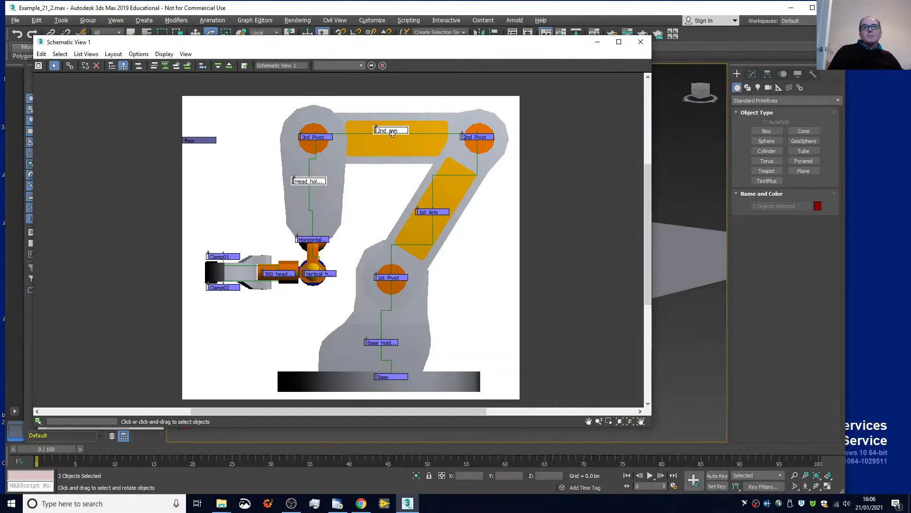
pyautogui.keyDown('ctrl'); pyautogui.click(432, 212); pyautogui.keyUp('ctrl')
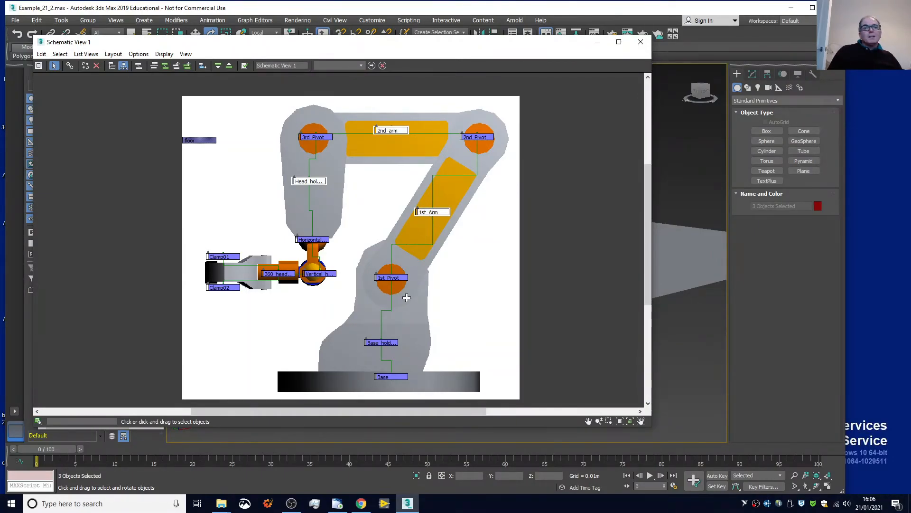
pyautogui.keyDown('ctrl'); pyautogui.click(382, 342); pyautogui.keyUp('ctrl')
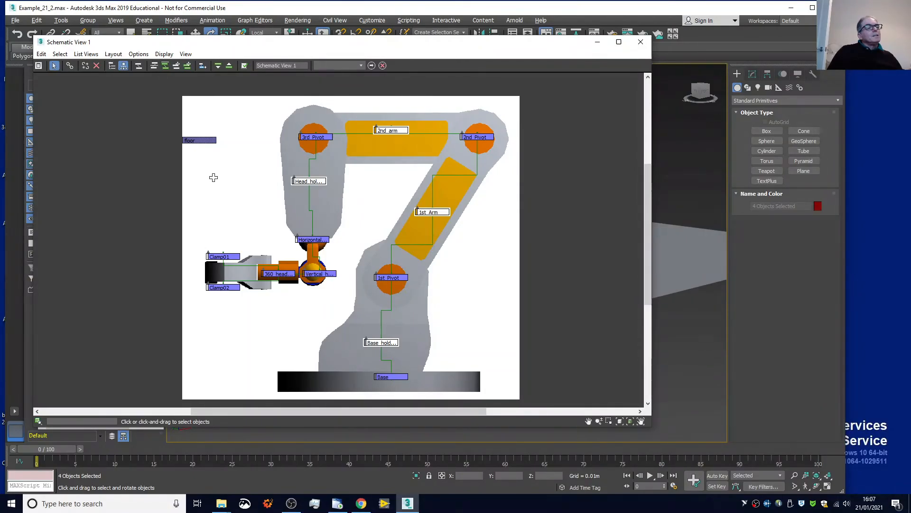
pyautogui.rightClick(227, 188)
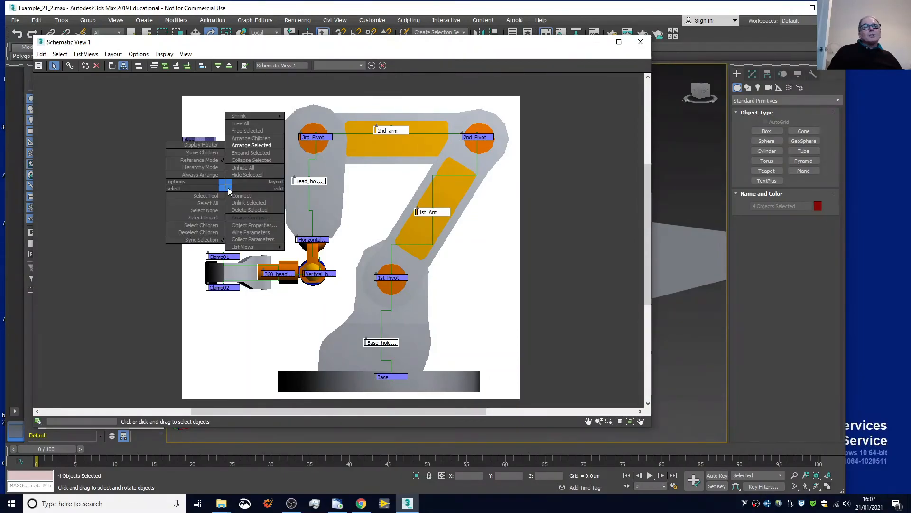
pyautogui.moveTo(248, 118)
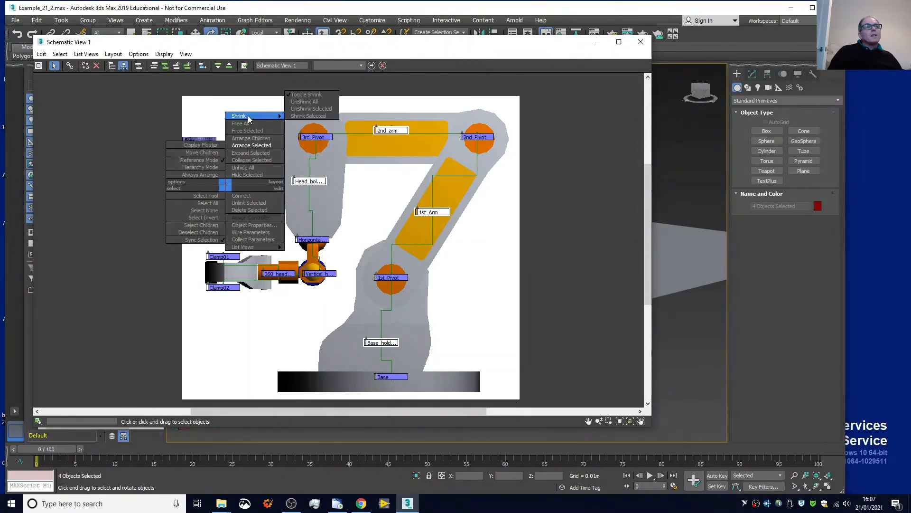
pyautogui.click(301, 116)
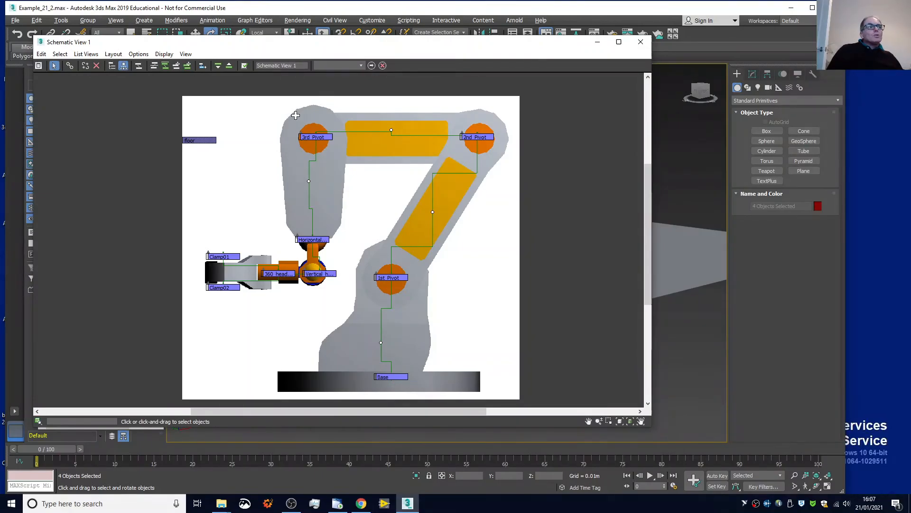
# - Rename the schematic view to "Robot Arm" and close its window
pyautogui.click(295, 65)
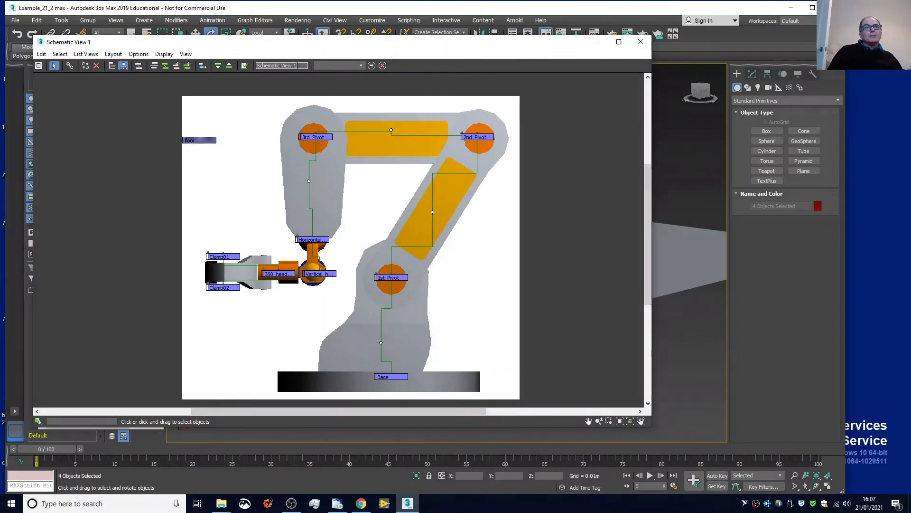
pyautogui.press('BackSpace')
pyautogui.press('BackSpace')
pyautogui.press('BackSpace')
pyautogui.press('BackSpace')
pyautogui.press('BackSpace')
pyautogui.press('BackSpace')
pyautogui.press('BackSpace')
pyautogui.press('BackSpace')
pyautogui.press('BackSpace')
pyautogui.press('BackSpace')
pyautogui.press('BackSpace')
pyautogui.press('BackSpace')
pyautogui.write('Robot Arm')
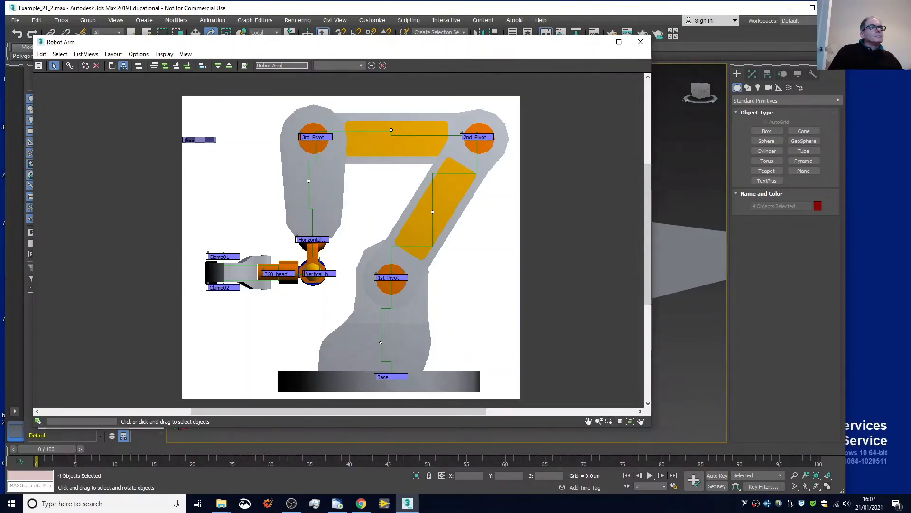
pyautogui.click(640, 42)
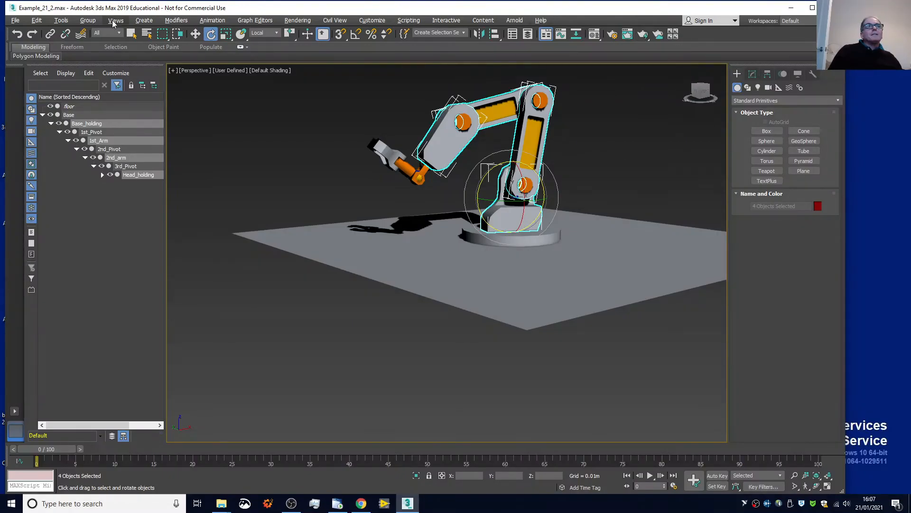
# - Reopen the saved schematic view named Robot Arm to check its node layout
pyautogui.click(253, 21)
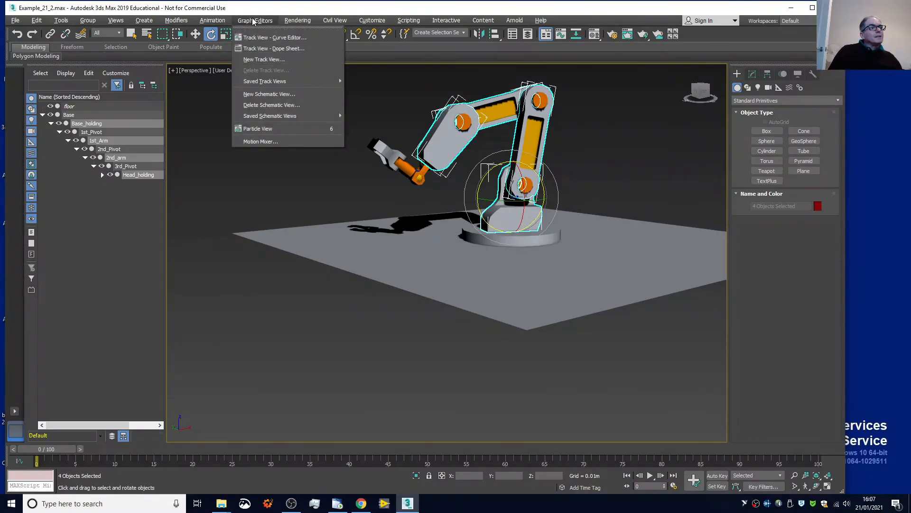
pyautogui.moveTo(213, 20)
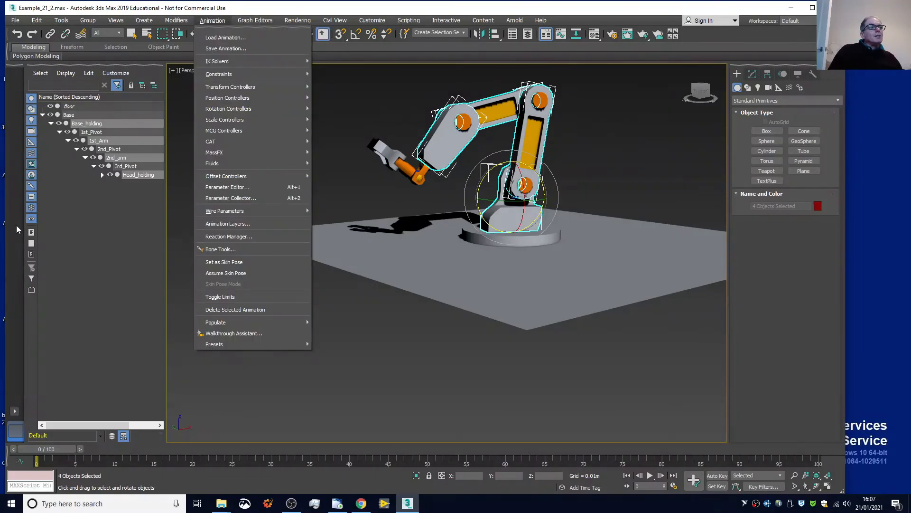
pyautogui.moveTo(252, 21)
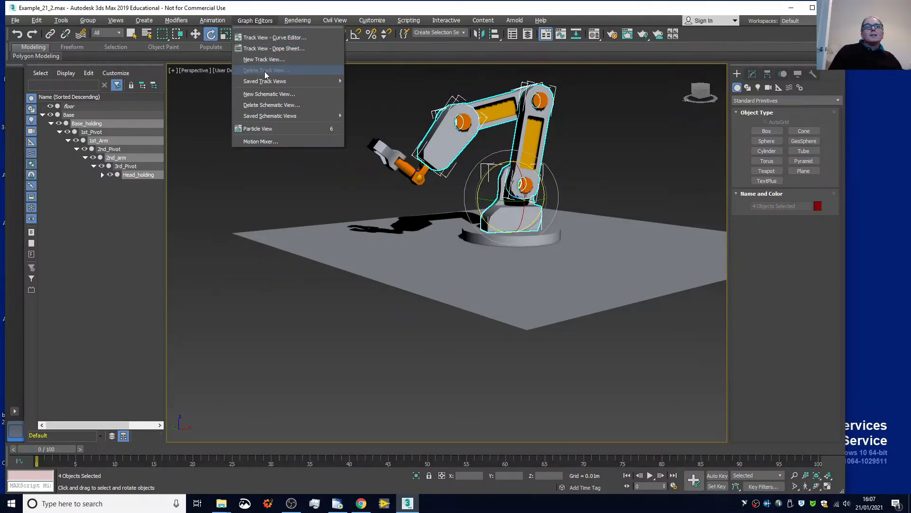
pyautogui.moveTo(332, 116)
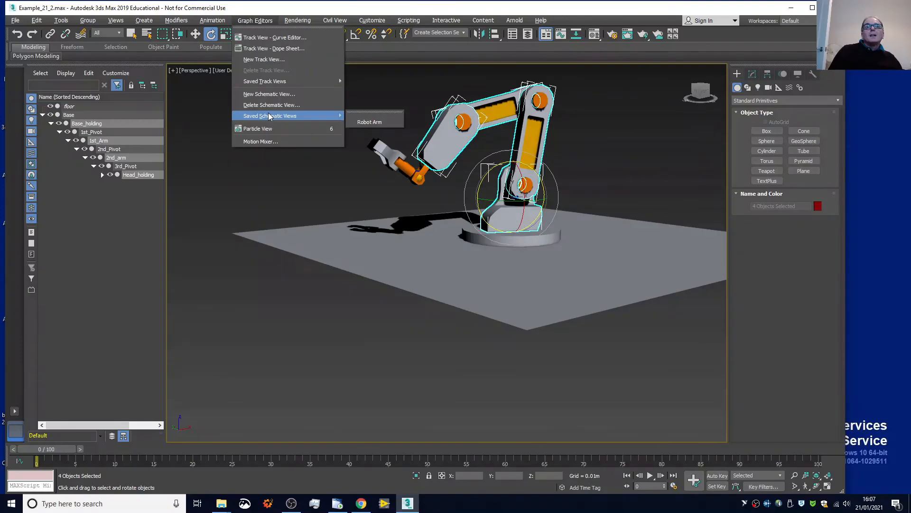
pyautogui.click(370, 123)
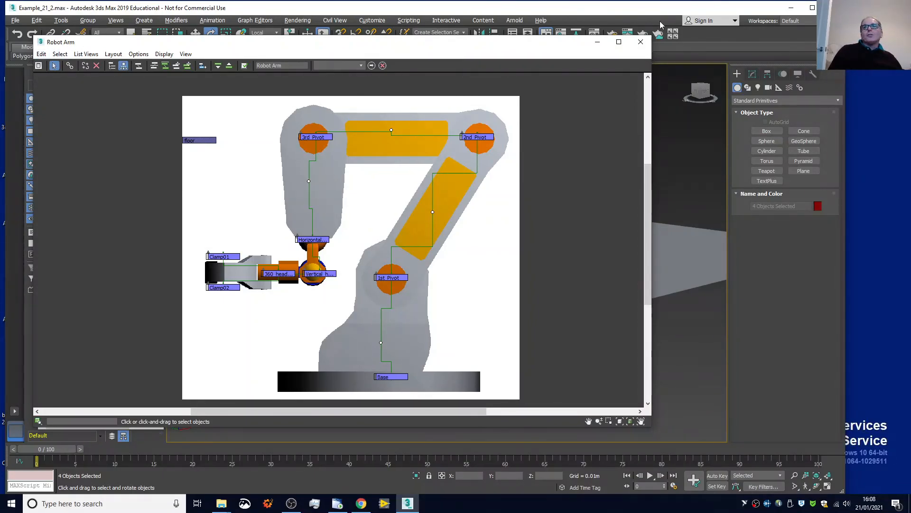
# - Close the Robot Arm schematic view and save the scene
pyautogui.click(641, 42)
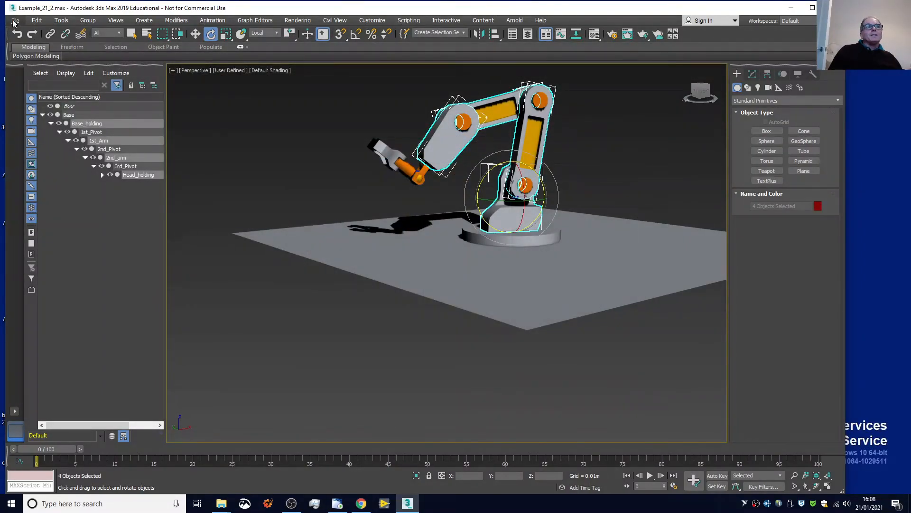
pyautogui.click(15, 21)
pyautogui.click(28, 95)
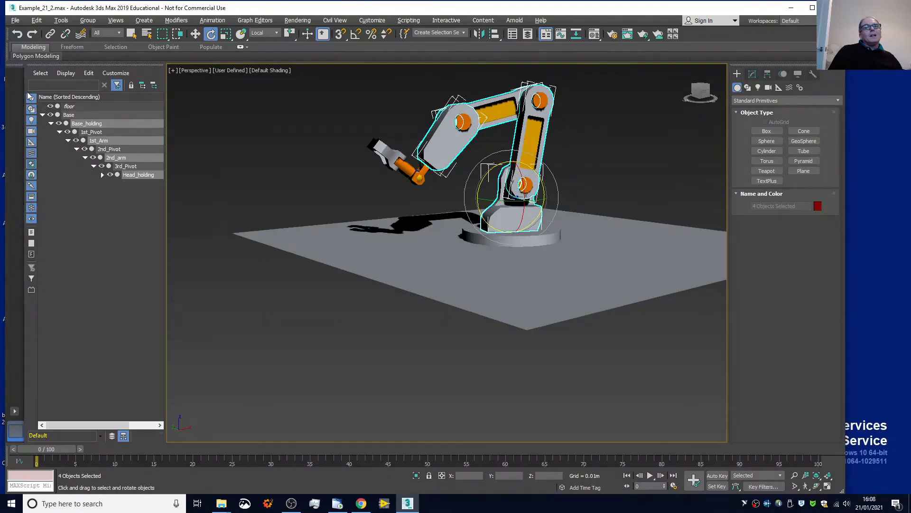